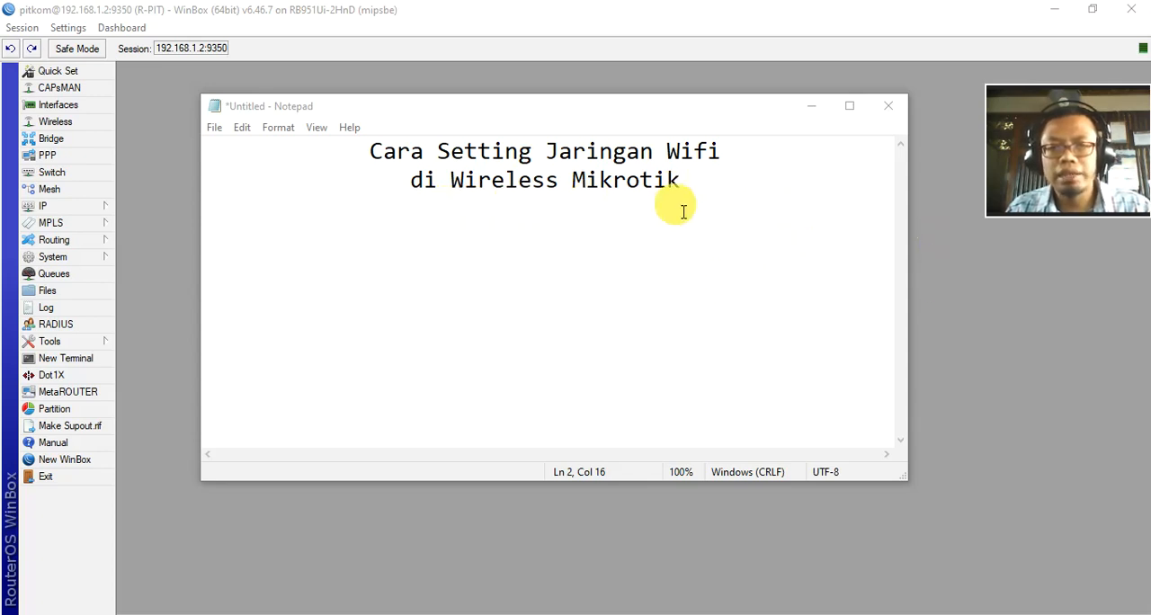
# Step: Add the line "Mikrotik Type RB951ui" below the note's title and minimize the note window
pyautogui.click(703, 182)
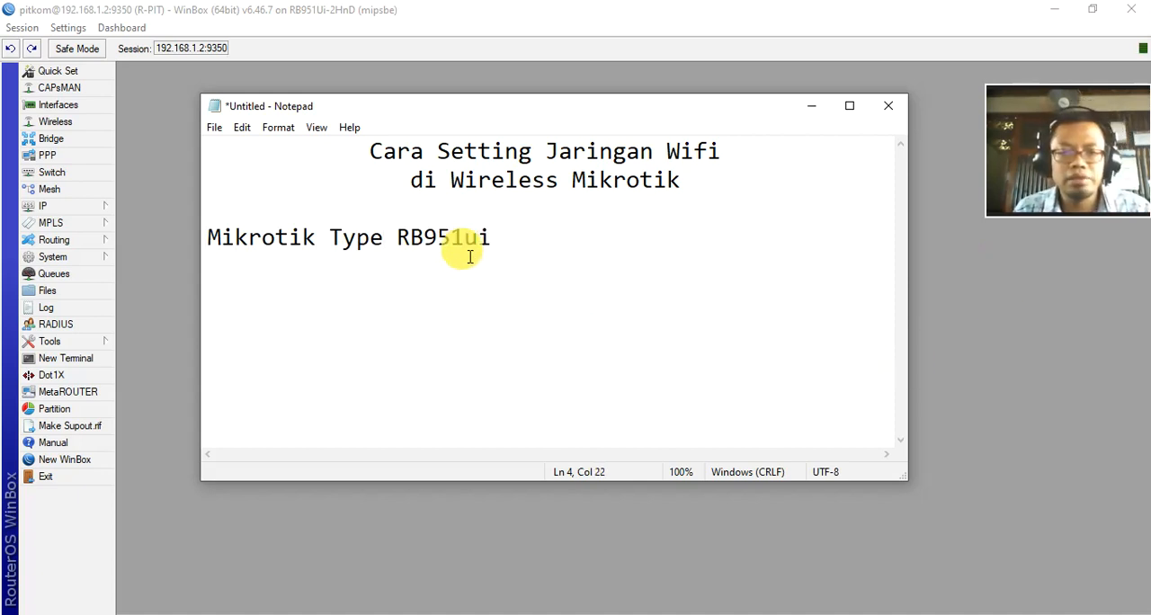
pyautogui.moveTo(452, 238); pyautogui.dragTo(466, 239)
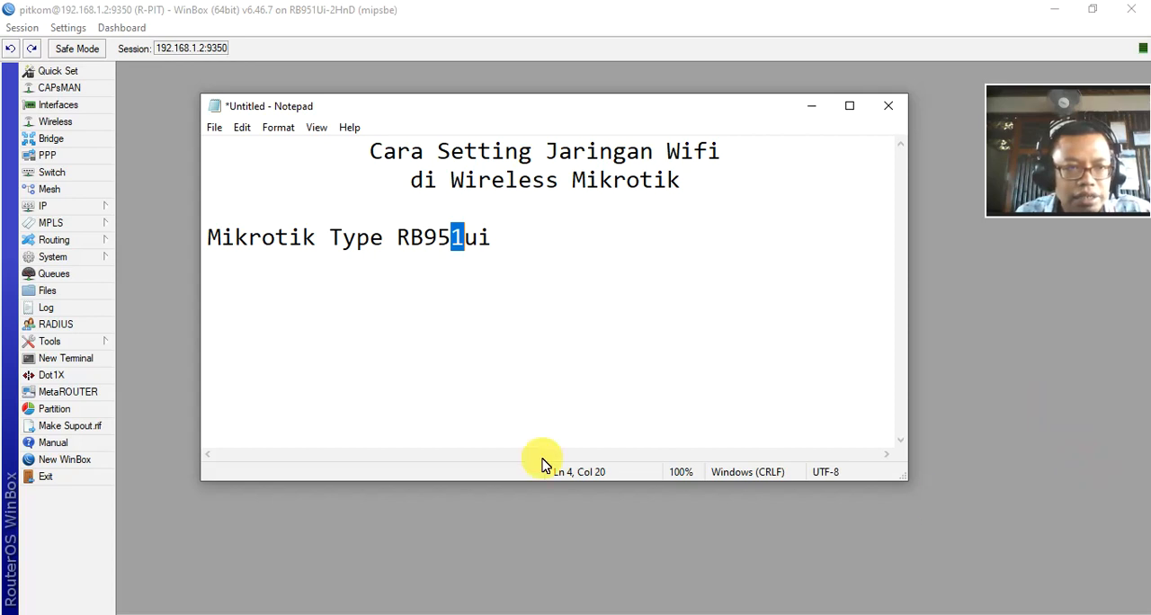
pyautogui.click(811, 106)
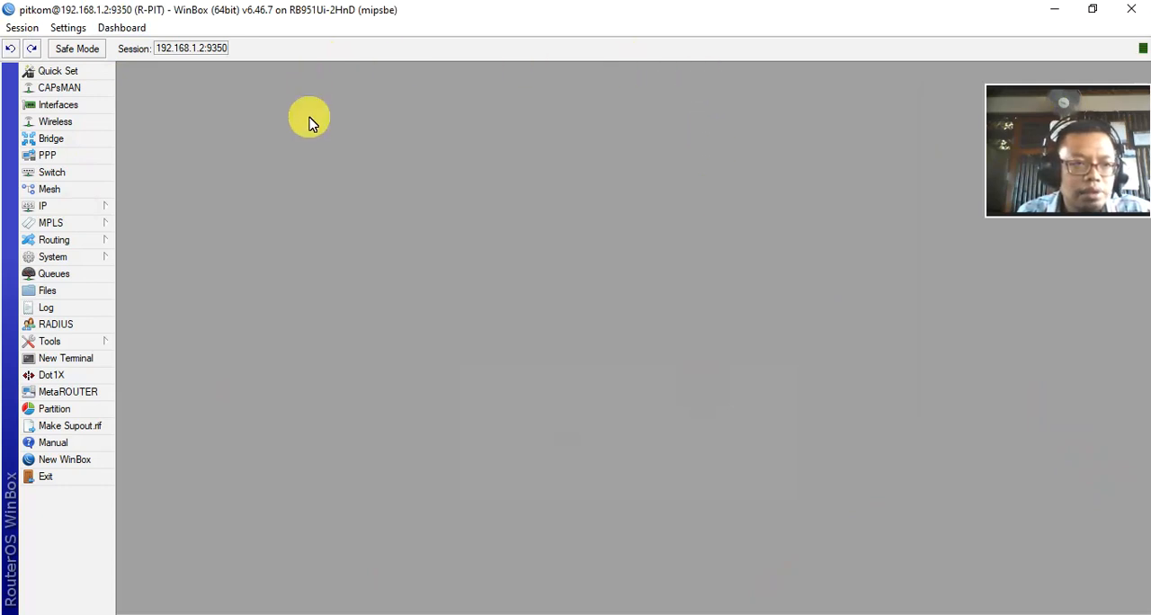
# Step: Enable the wlan1 wireless interface
pyautogui.click(56, 122)
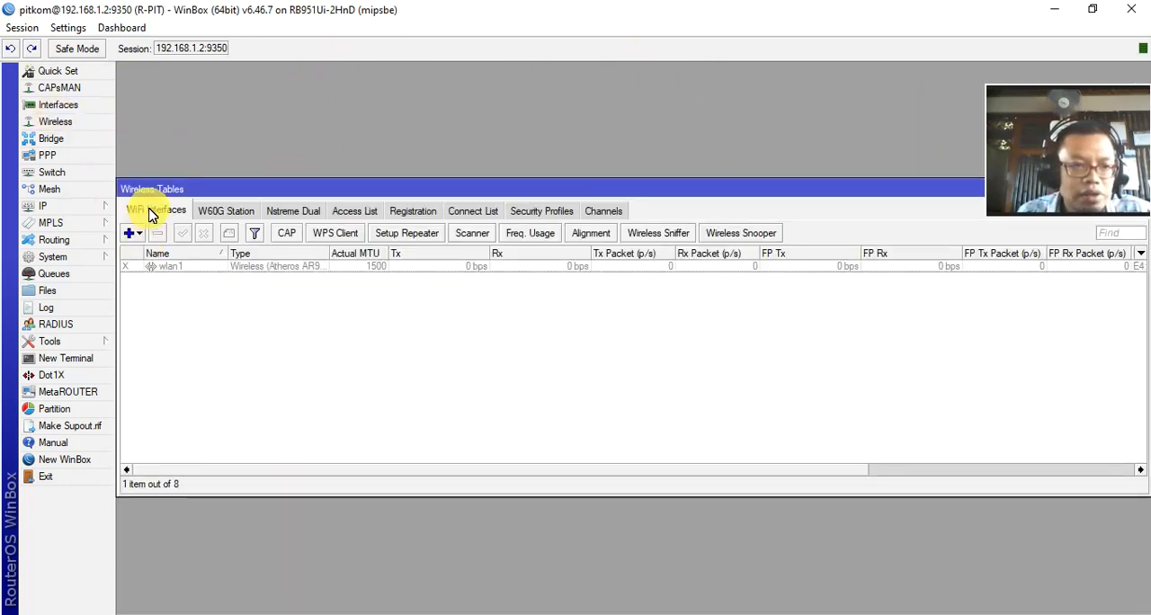
pyautogui.click(170, 267)
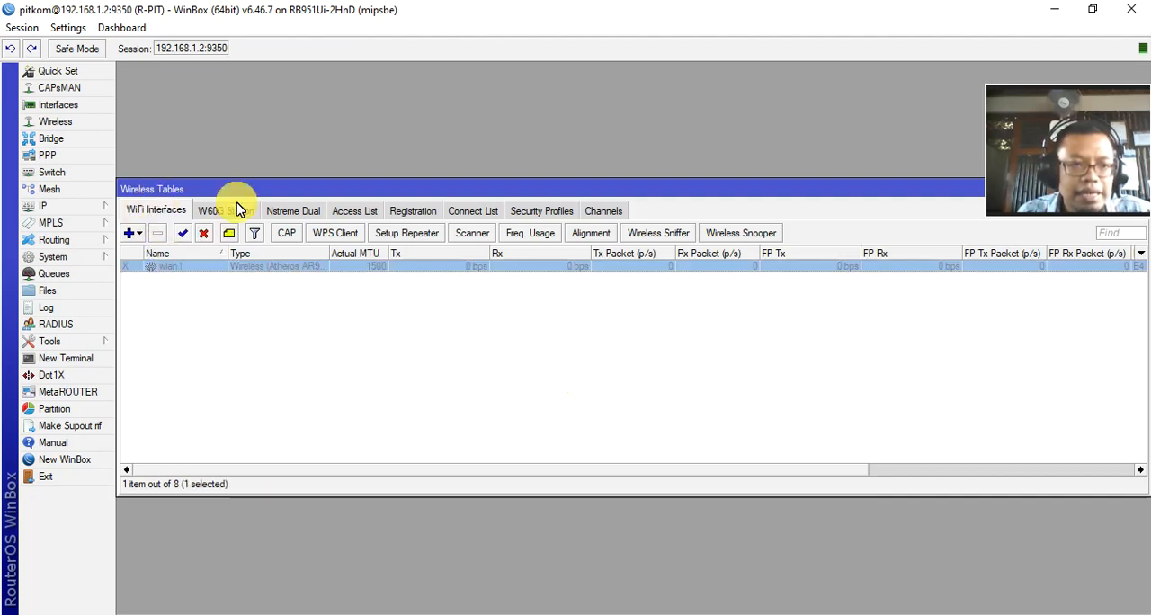
pyautogui.click(183, 237)
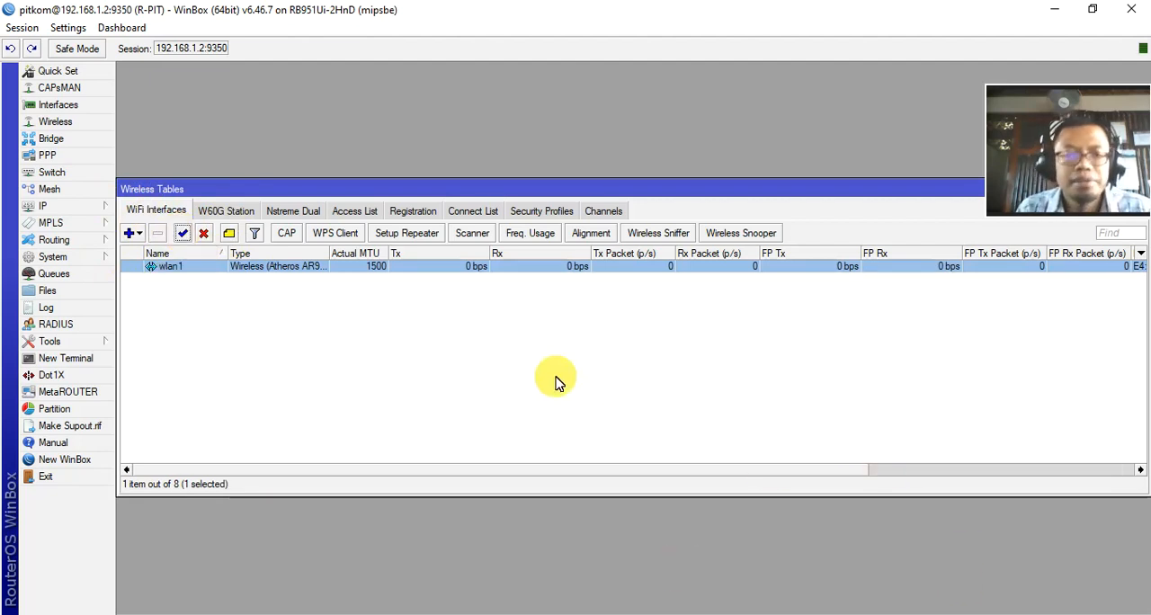
# Step: Open the settings of the wlan1 interface and set ARP to enabled
pyautogui.doubleClick(173, 267)
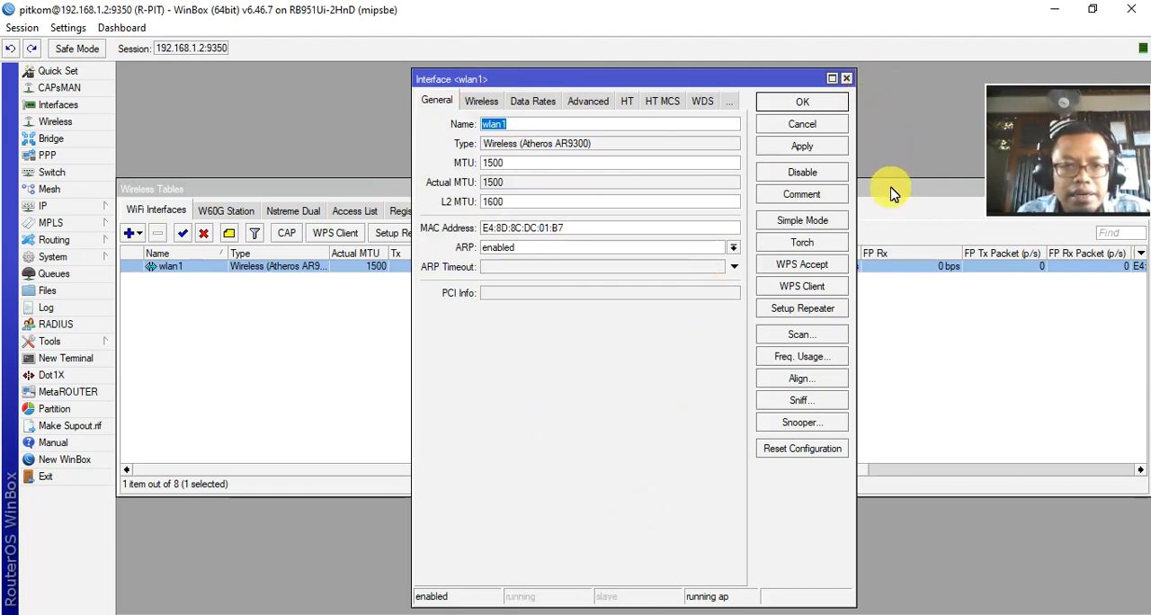
pyautogui.click(734, 247)
pyautogui.click(501, 270)
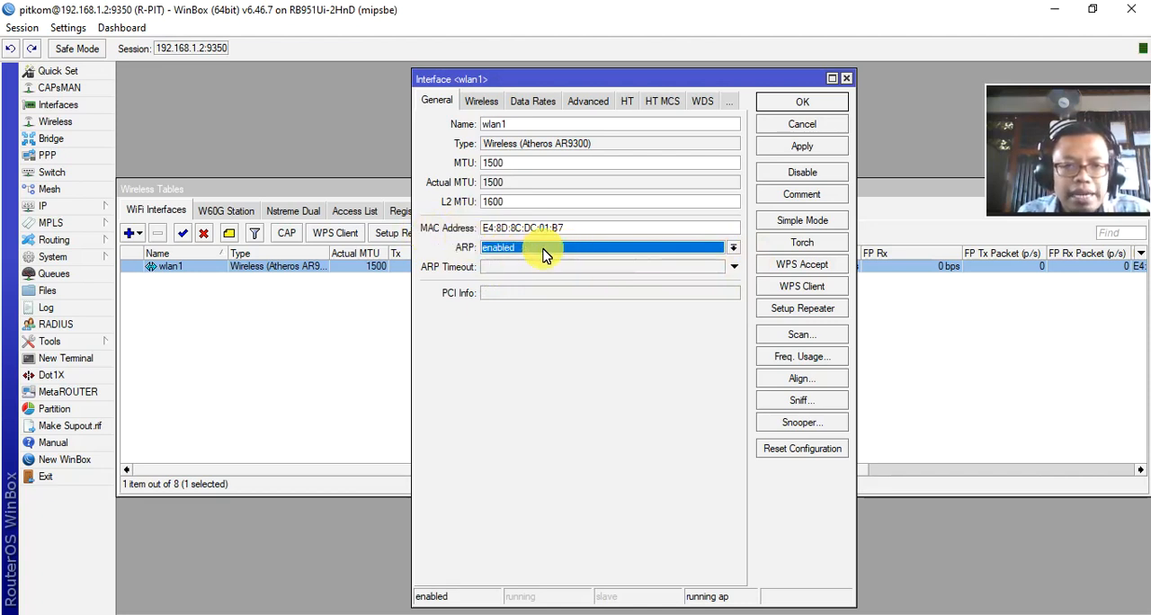
# Step: Set the wireless mode of wlan1 to ap bridge and its channel width to 20MHz
pyautogui.click(486, 102)
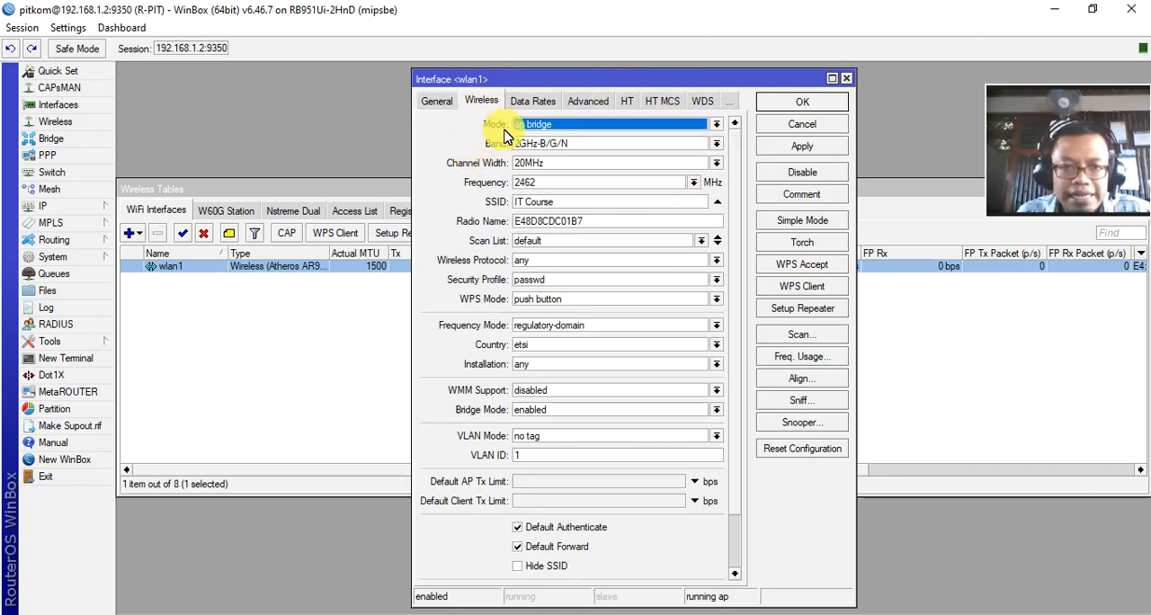
pyautogui.click(716, 126)
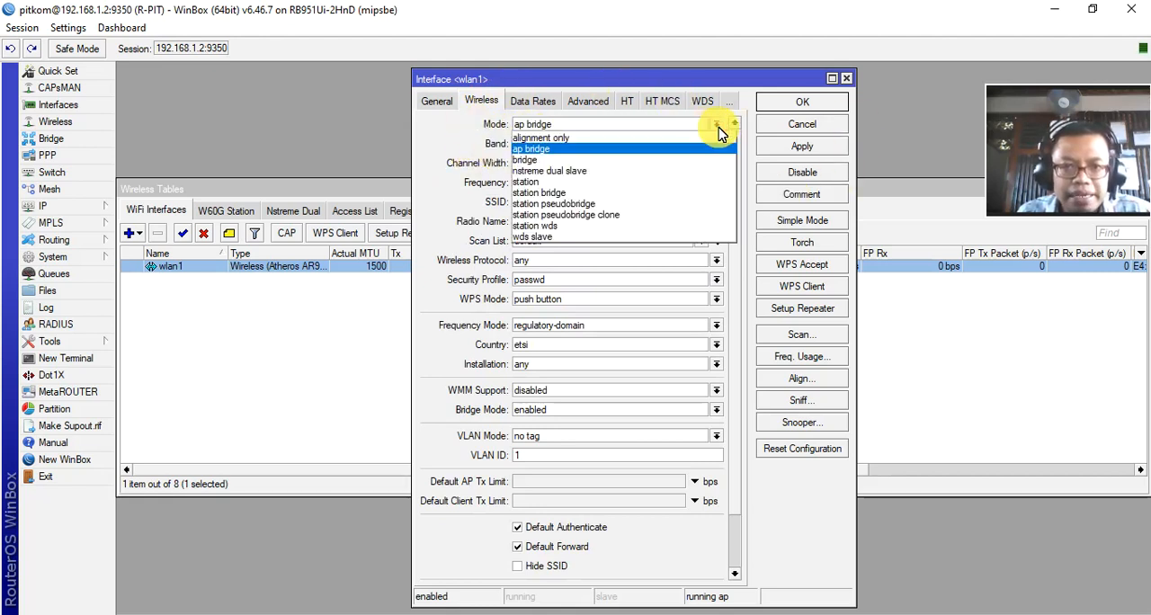
pyautogui.click(532, 148)
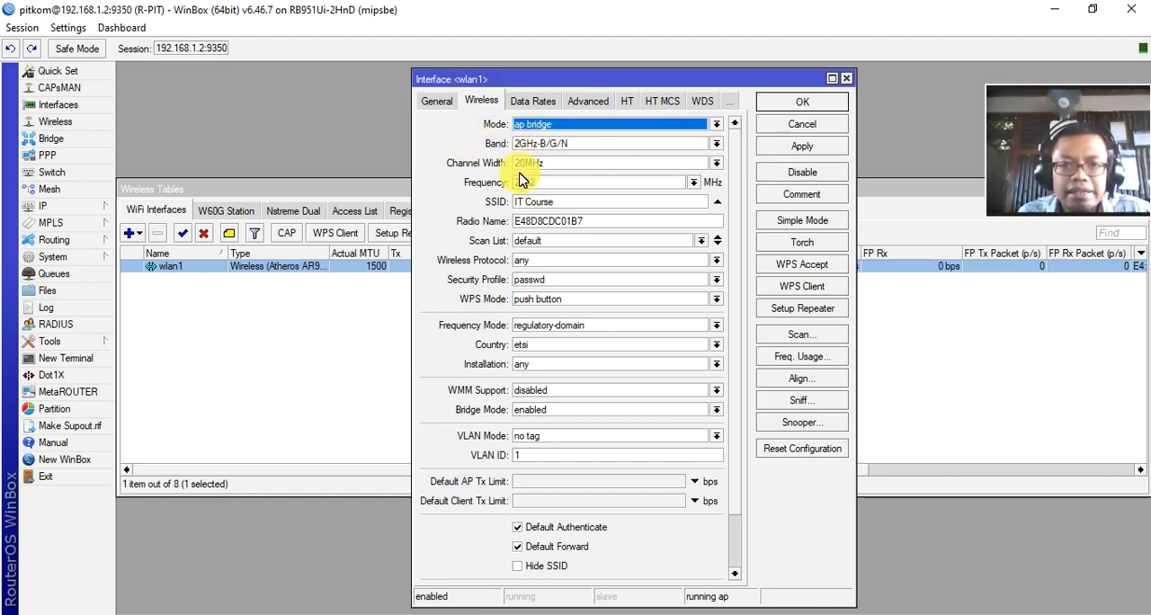
pyautogui.click(716, 165)
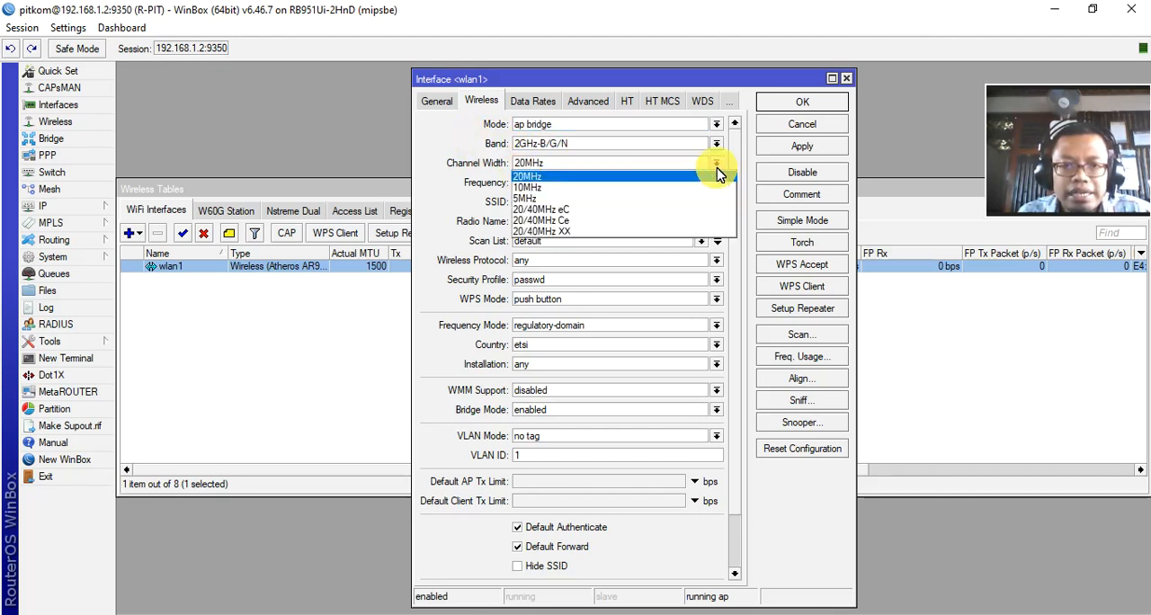
pyautogui.click(539, 177)
# Step: Set the wireless frequency of wlan1 to 2412 MHz
pyautogui.click(693, 182)
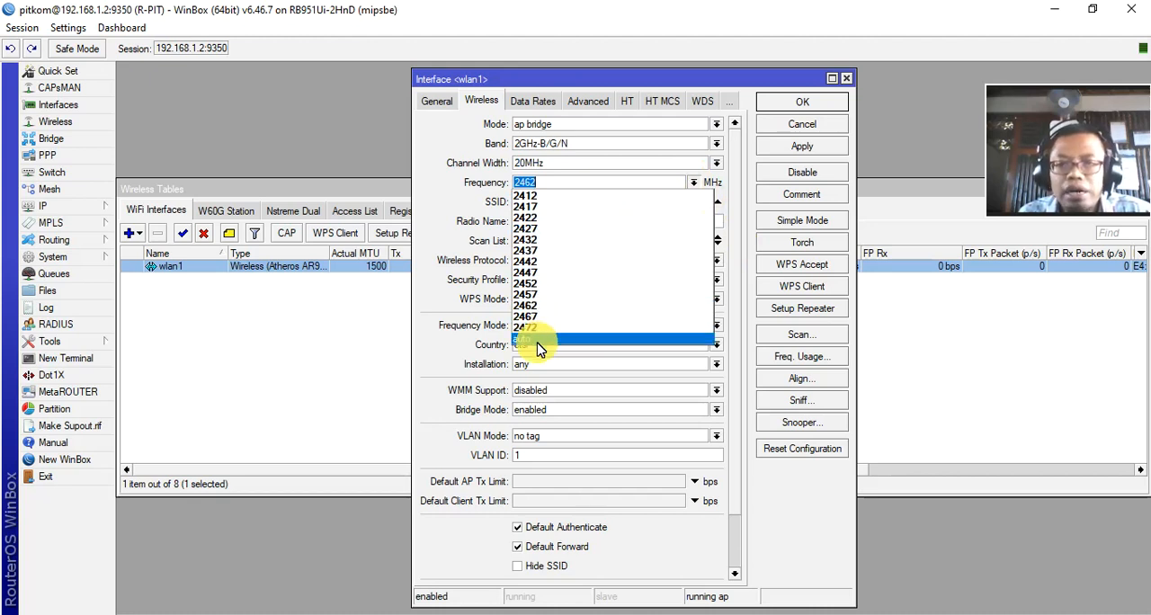
pyautogui.click(548, 196)
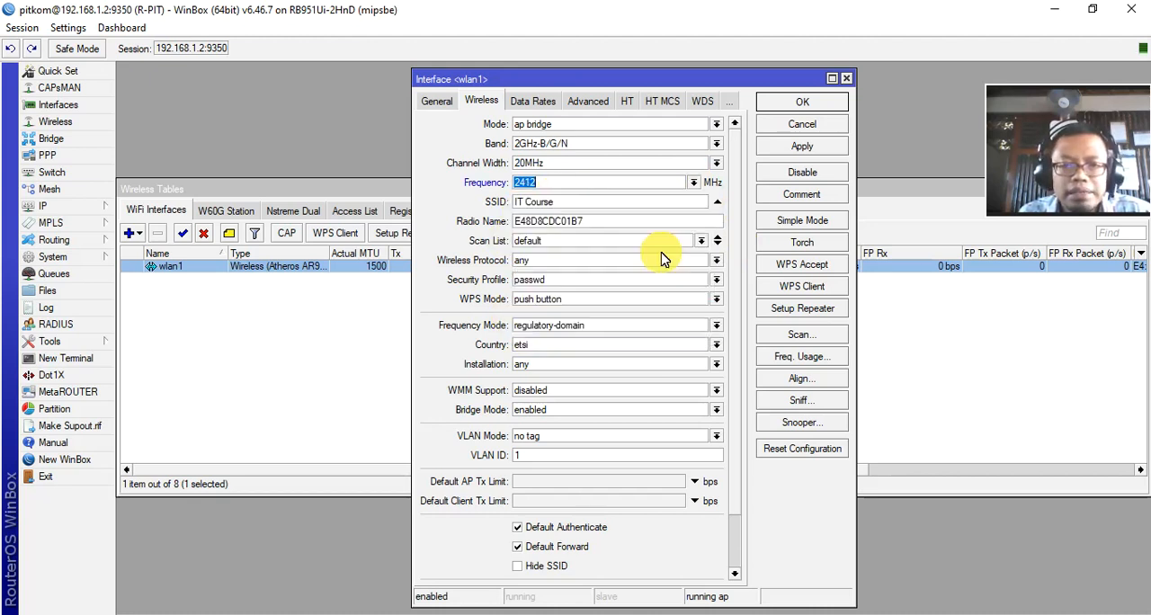
pyautogui.moveTo(581, 206)
pyautogui.mouseDown()
pyautogui.moveTo(474, 202)
pyautogui.moveTo(588, 208)
pyautogui.mouseUp()
pyautogui.click(588, 209)
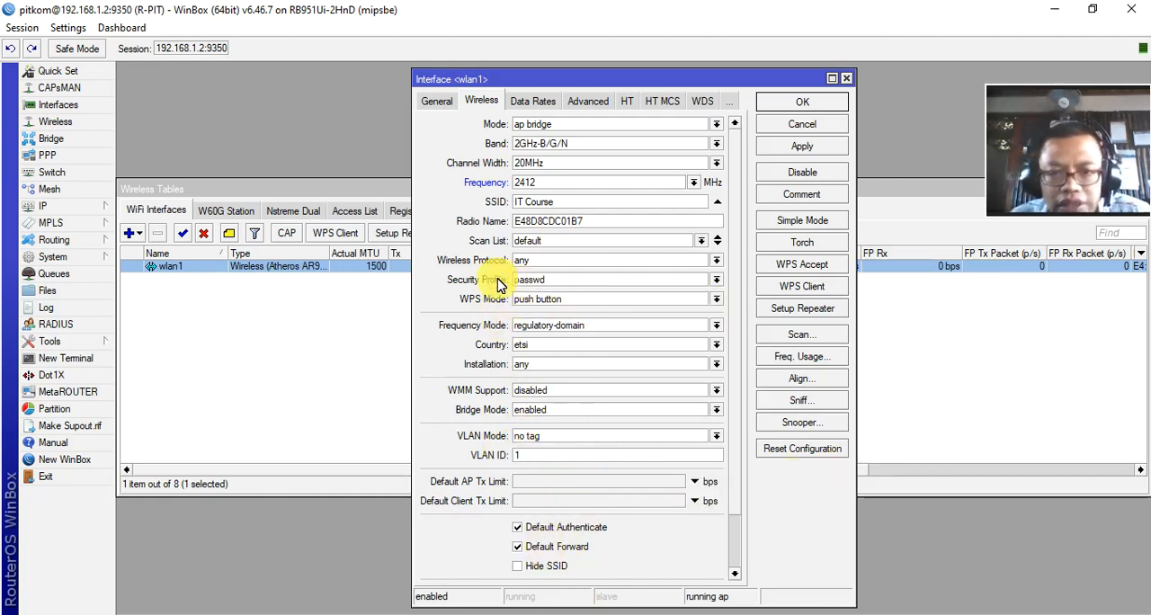
# Step: Switch the security profile of wlan1 to default and back to passwd
pyautogui.click(716, 281)
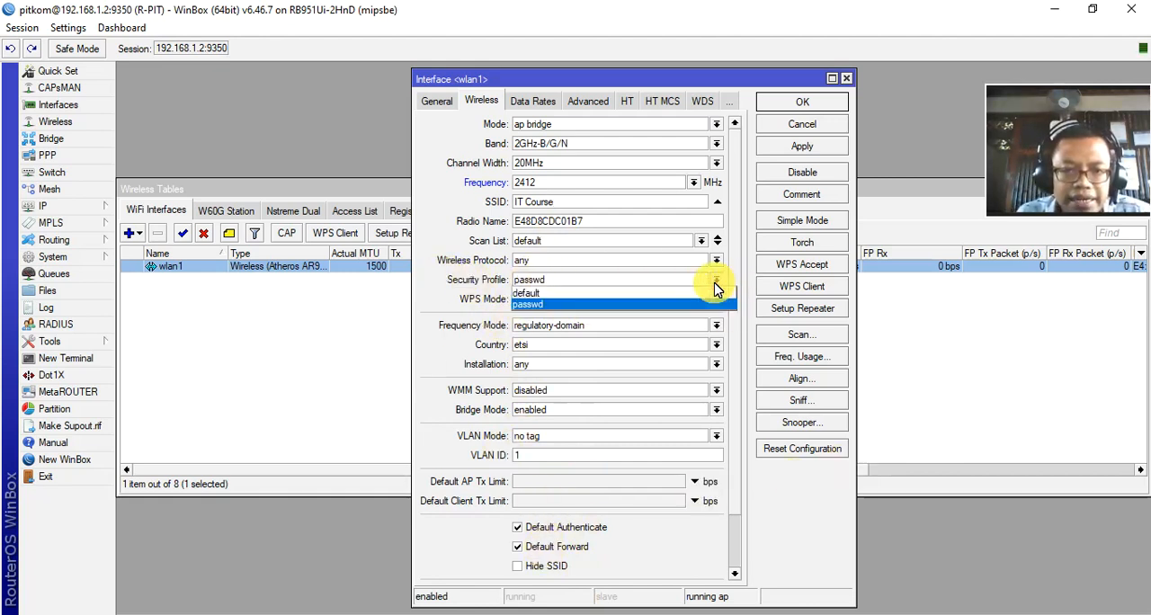
pyautogui.click(590, 293)
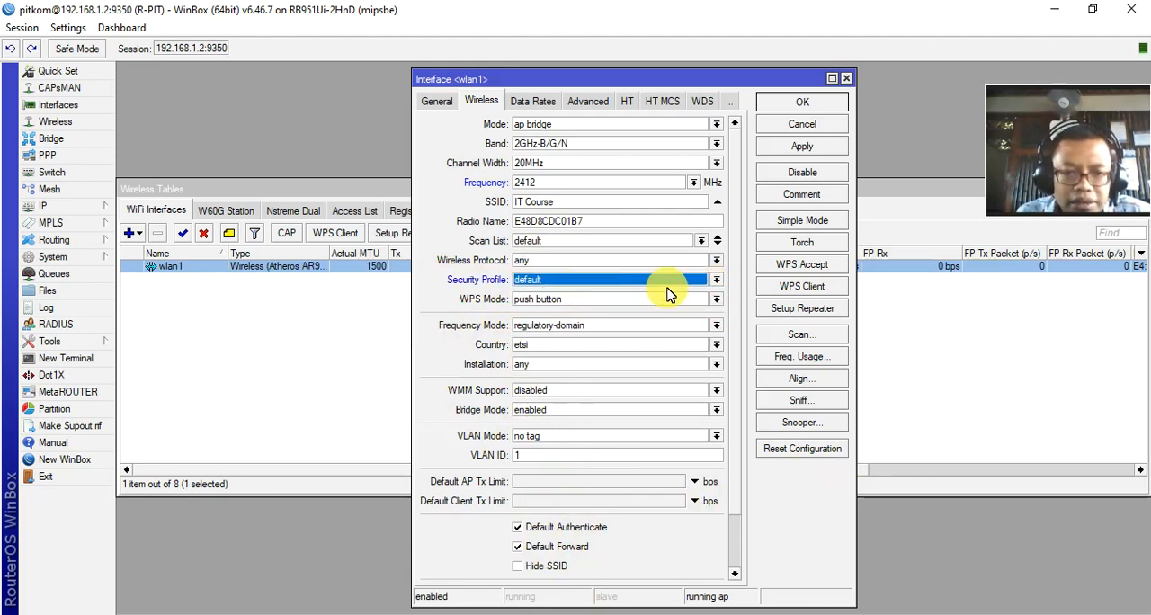
pyautogui.click(717, 283)
pyautogui.click(534, 306)
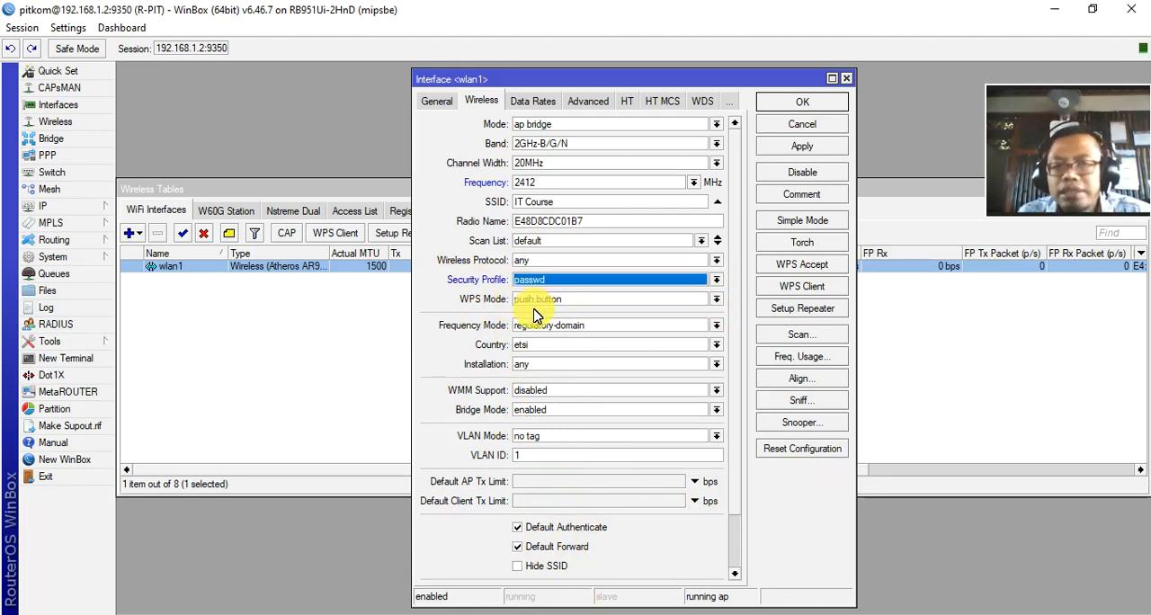
pyautogui.click(716, 281)
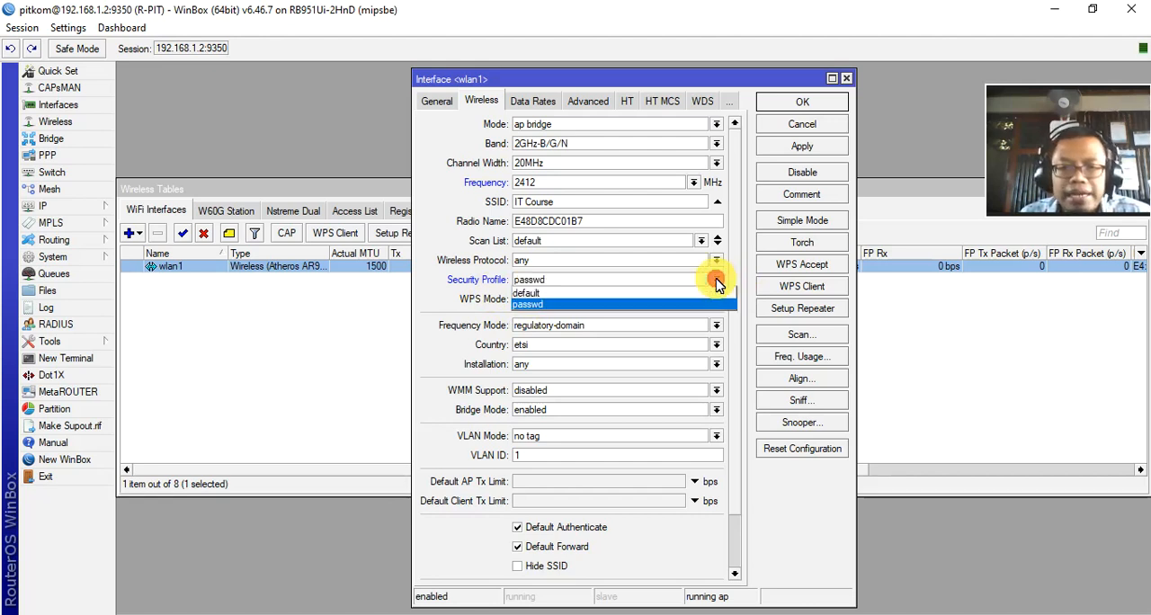
pyautogui.click(540, 304)
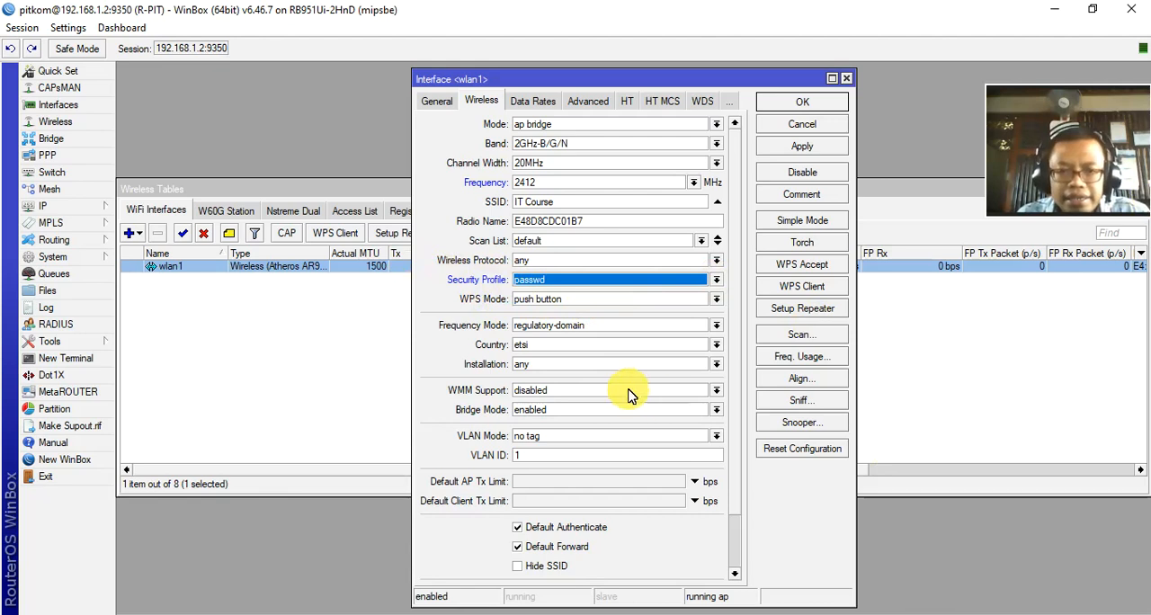
# Step: Compare the simple and advanced views of the wlan1 settings, return to advanced mode and save the interface
pyautogui.click(792, 223)
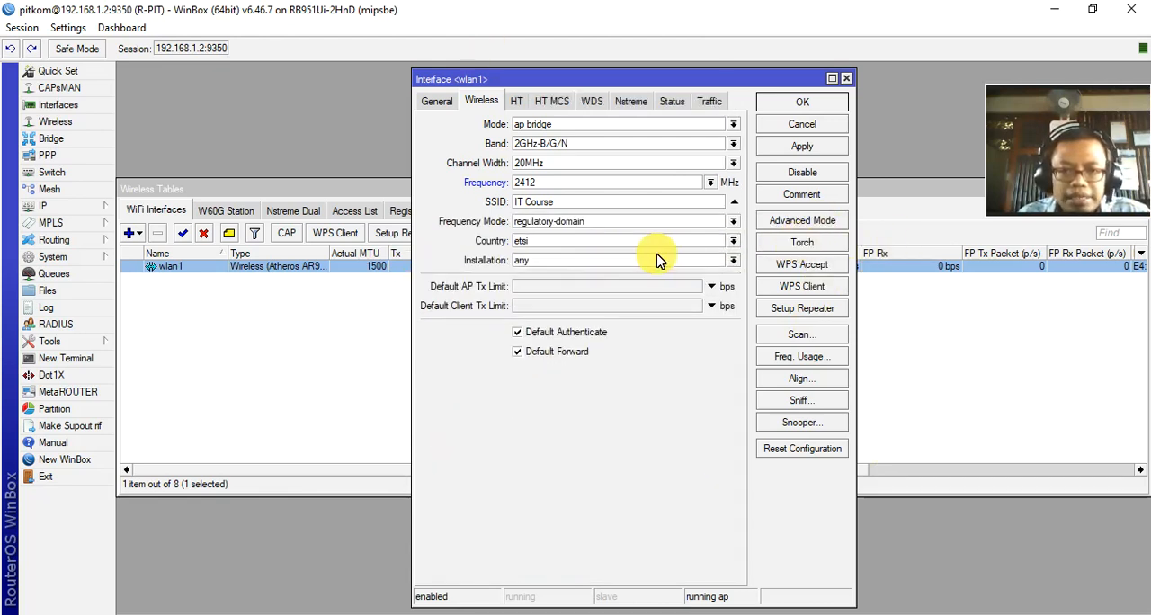
pyautogui.click(809, 224)
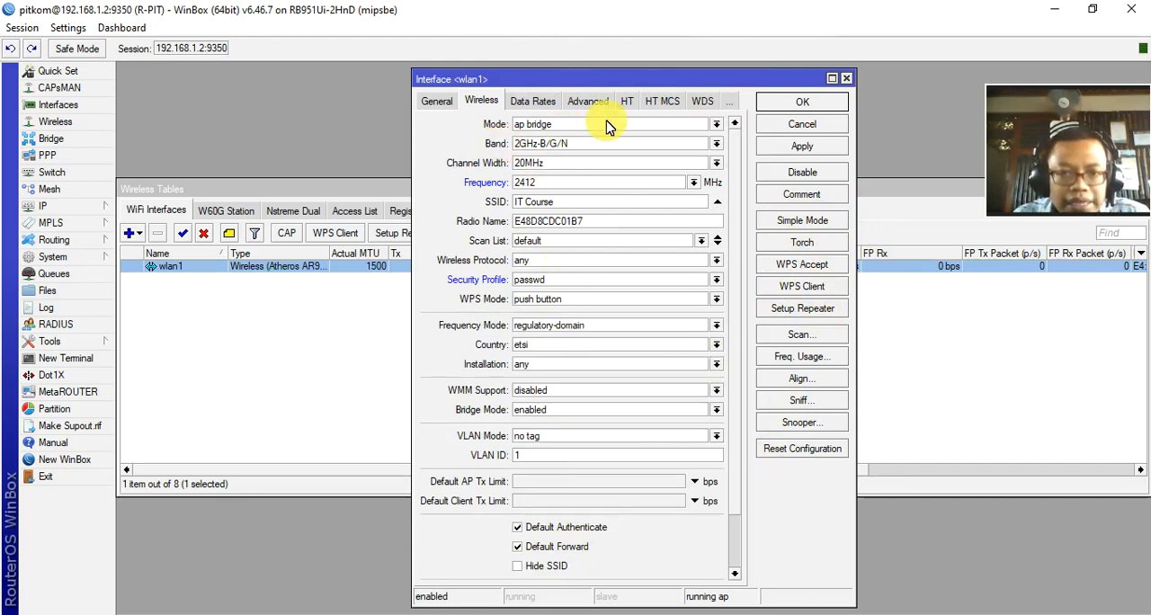
pyautogui.click(808, 104)
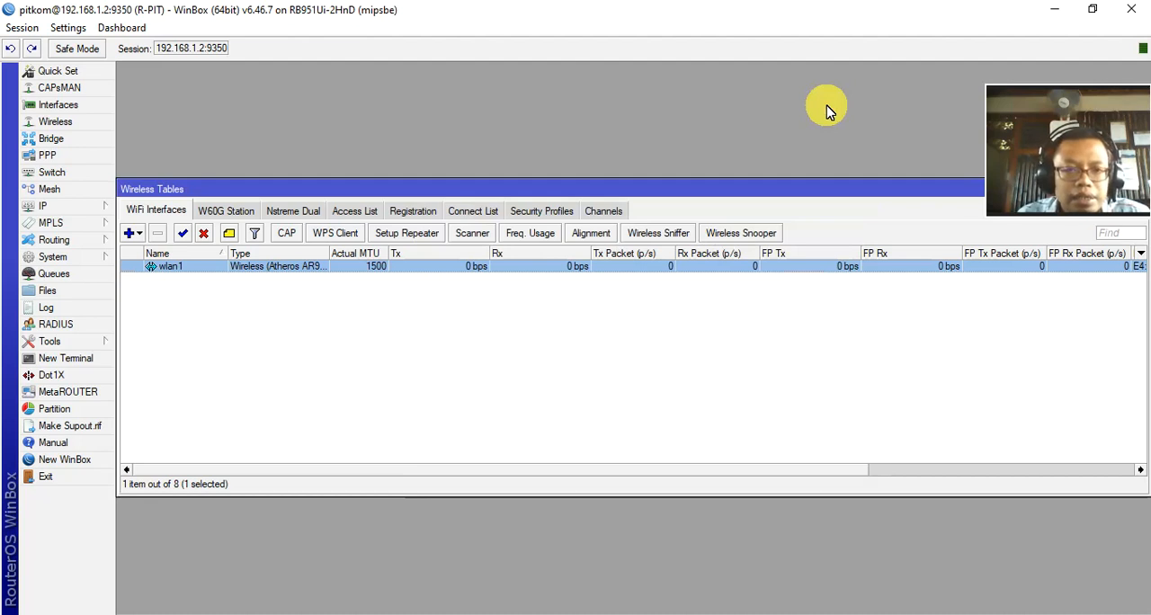
# Step: Create a new wireless security profile named rahasia with its mode set to dynamic keys
pyautogui.click(557, 211)
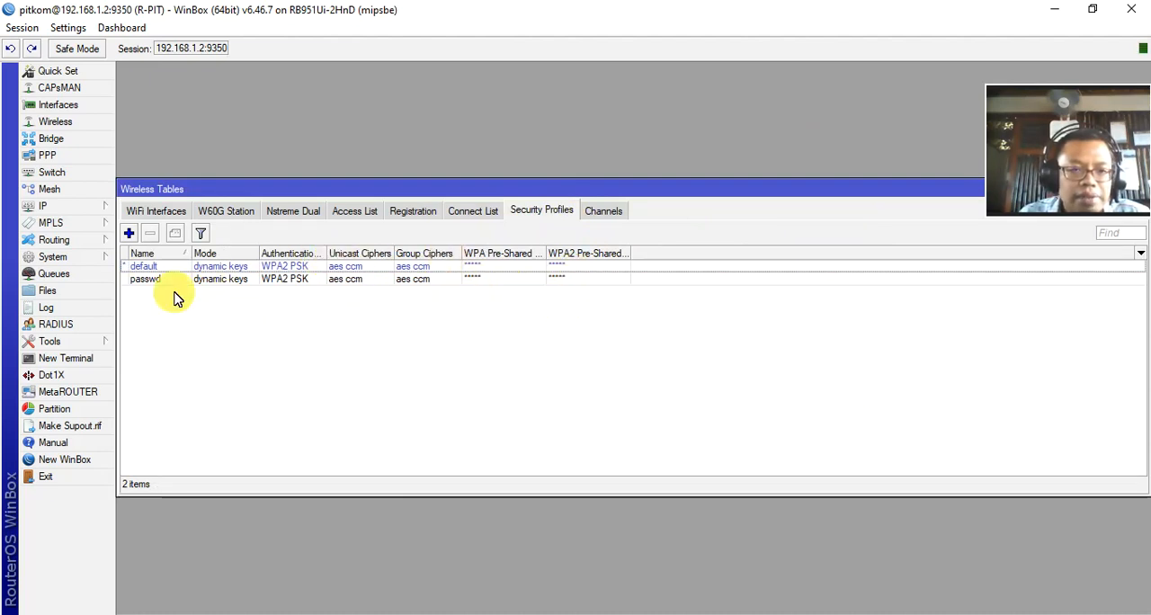
pyautogui.click(132, 237)
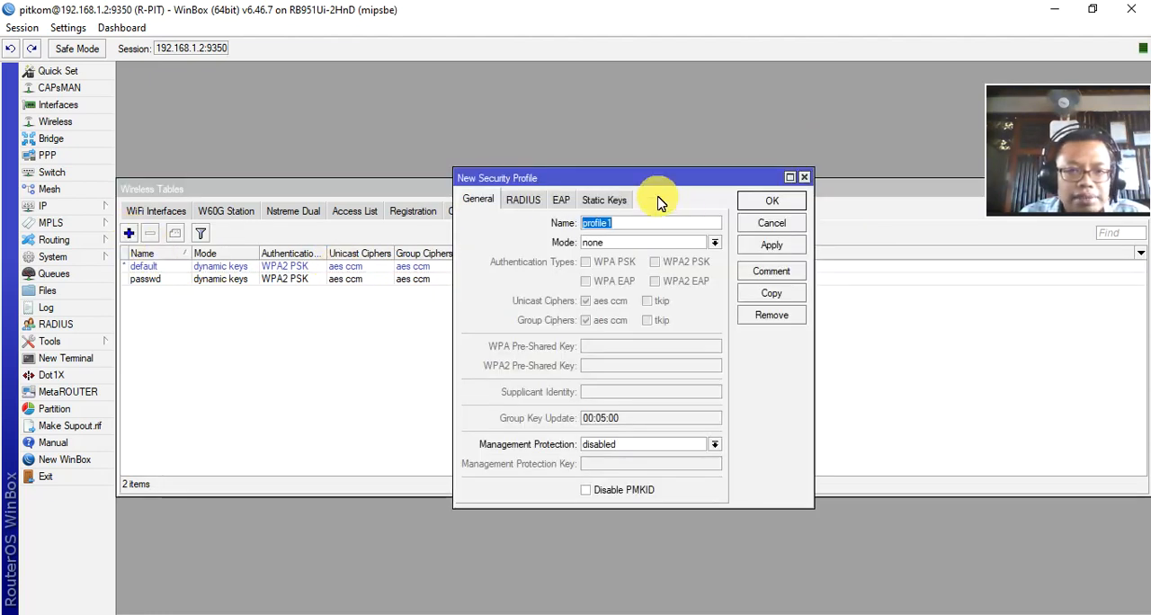
pyautogui.moveTo(653, 179); pyautogui.dragTo(708, 278)
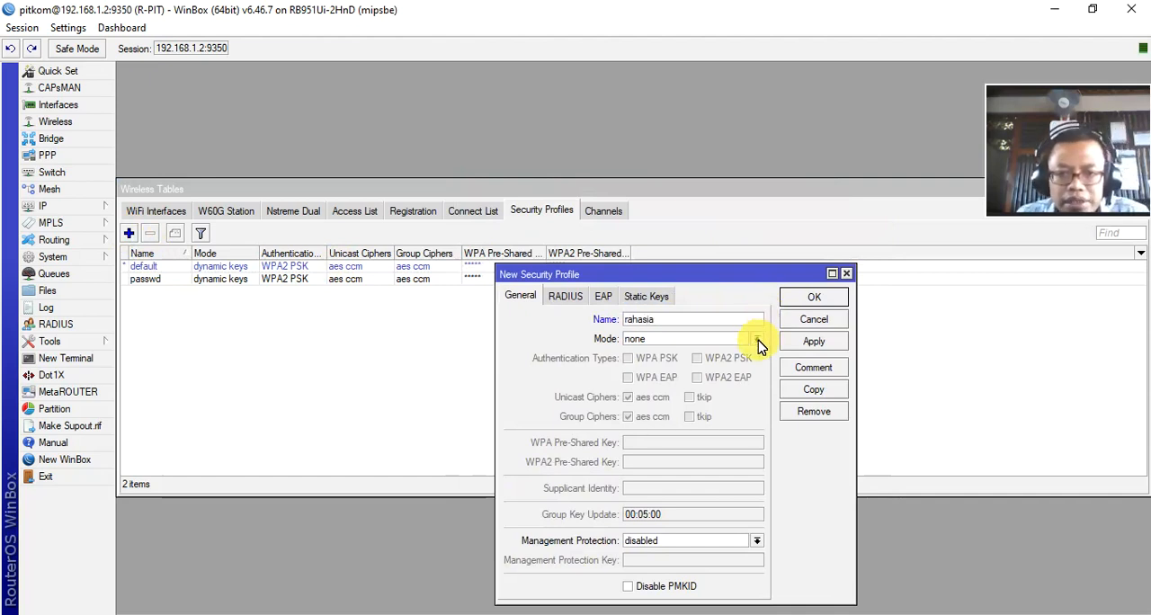
pyautogui.click(758, 342)
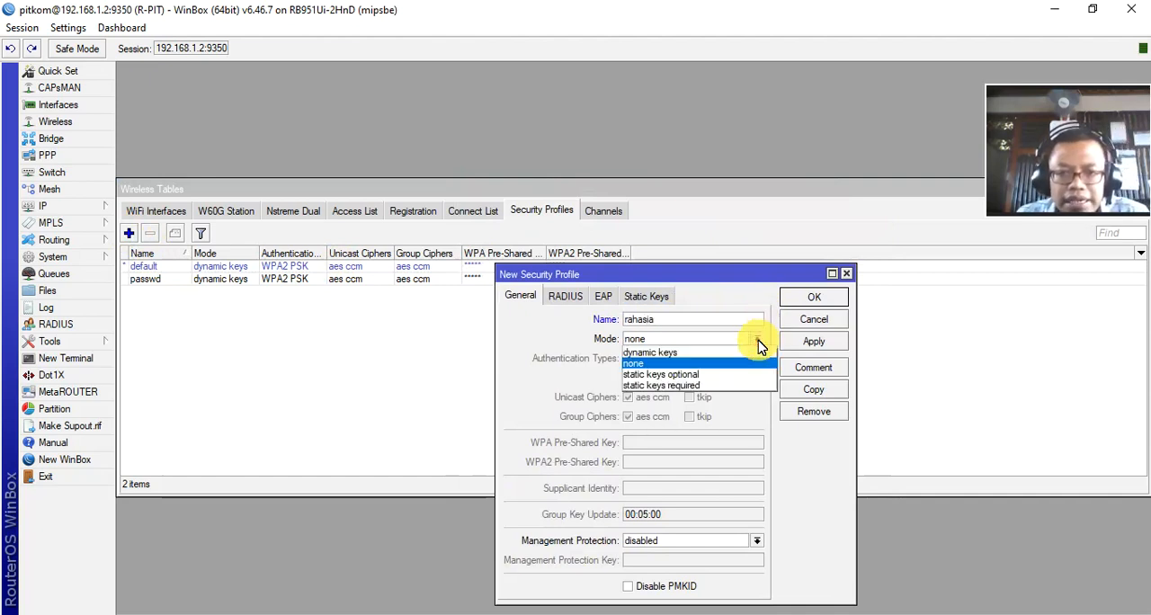
pyautogui.click(681, 352)
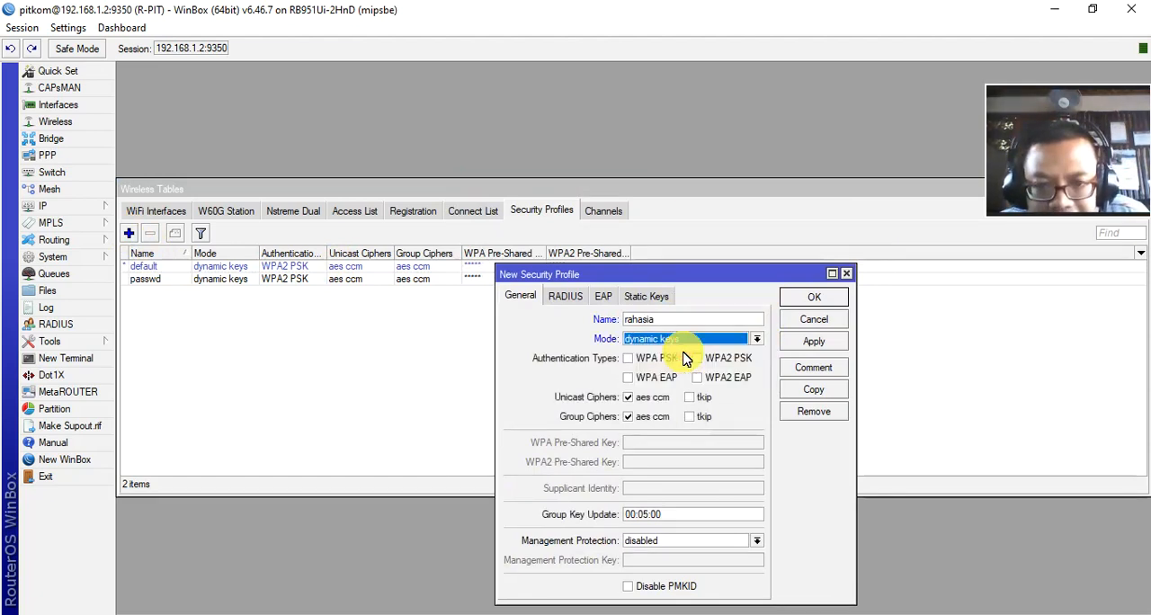
# Step: Enable WPA2 PSK authentication for the rahasia profile, enter the WPA2 pre-shared key and save the profile
pyautogui.click(699, 359)
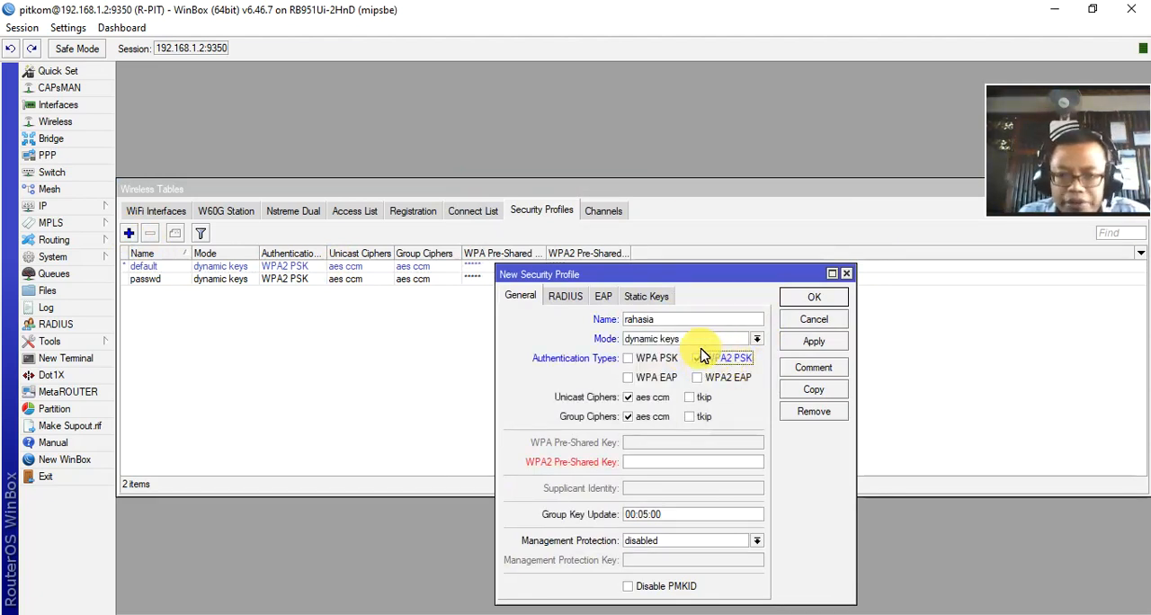
pyautogui.click(694, 461)
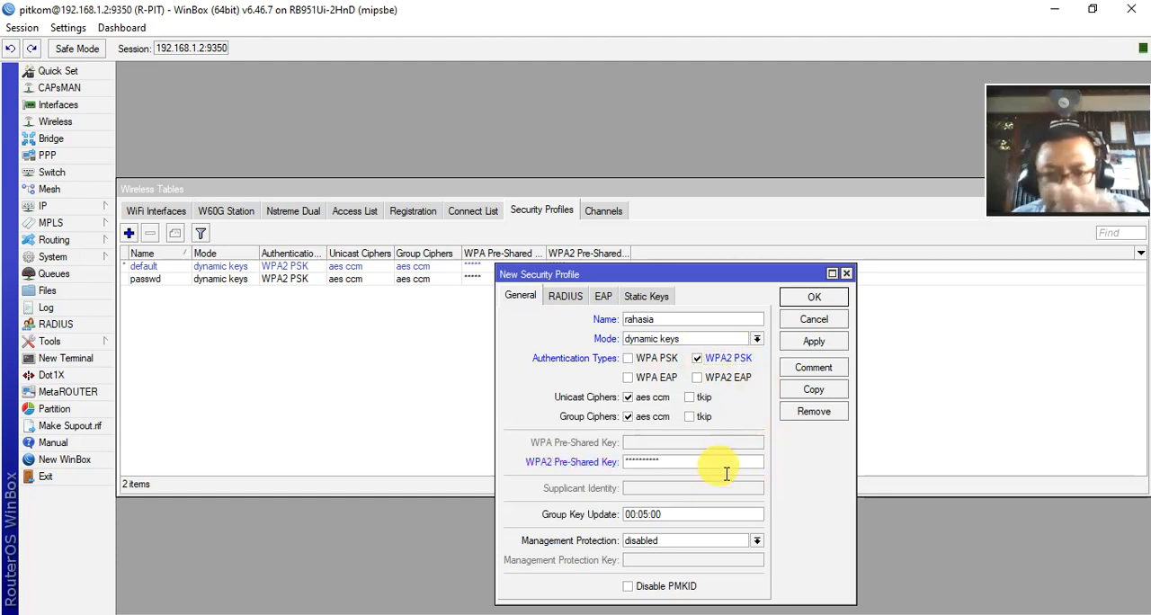
pyautogui.click(835, 345)
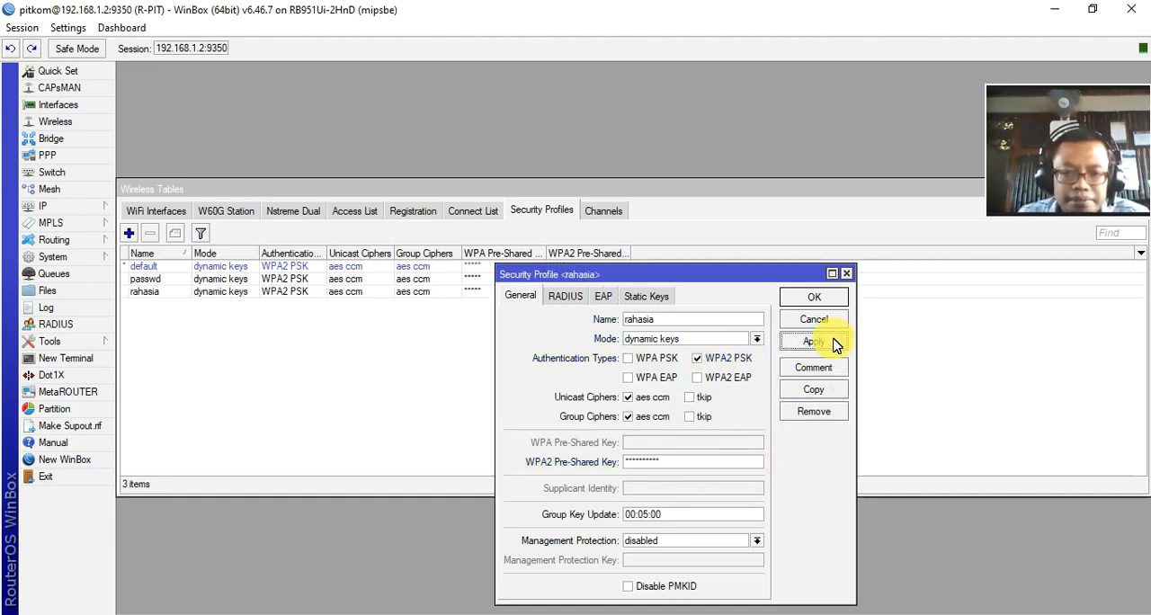
pyautogui.click(826, 299)
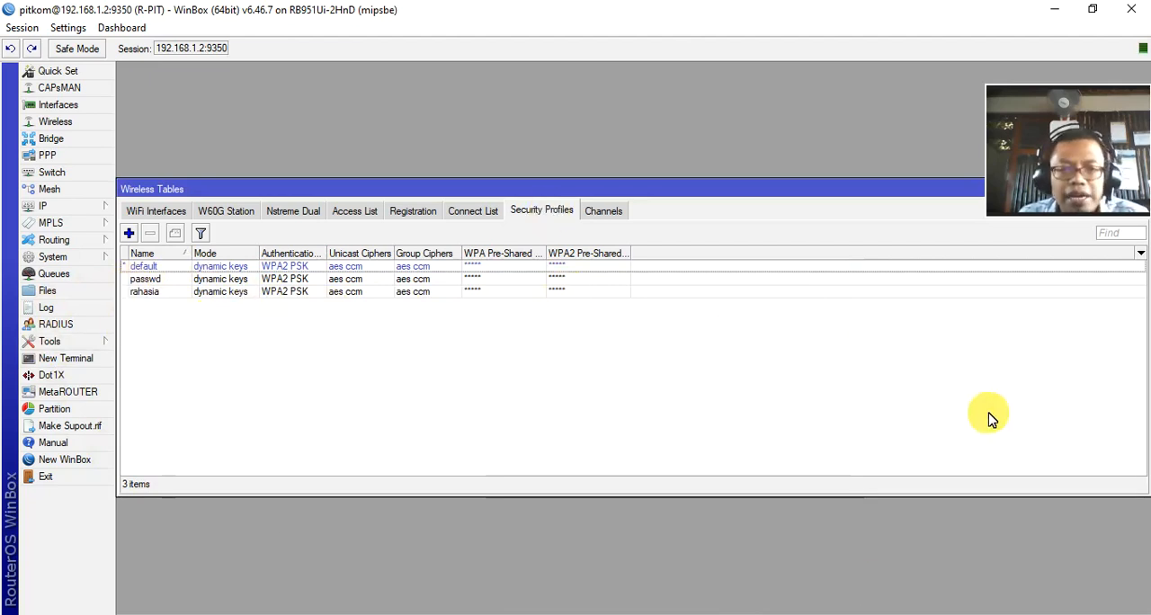
# Step: Assign the rahasia security profile to the wlan1 interface and save its settings
pyautogui.click(156, 213)
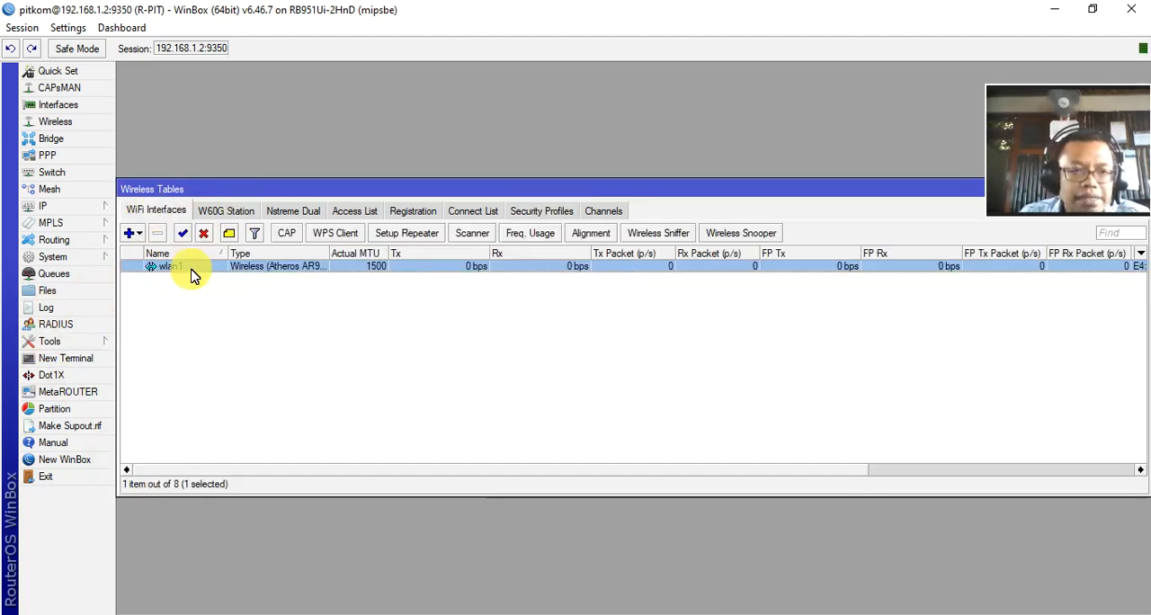
pyautogui.doubleClick(191, 270)
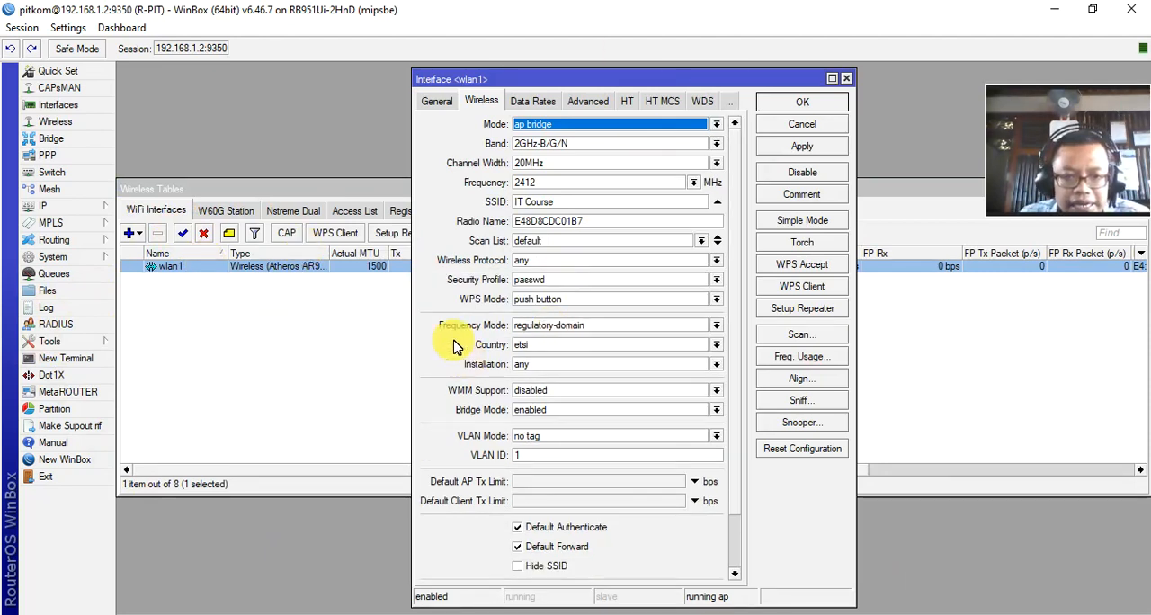
pyautogui.click(717, 281)
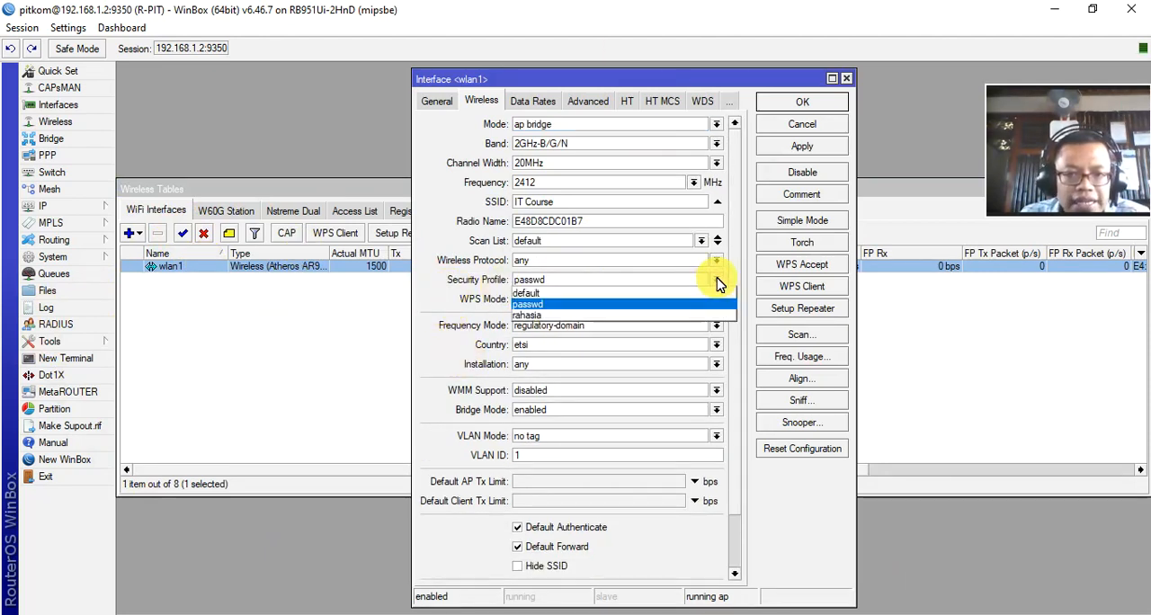
pyautogui.click(532, 322)
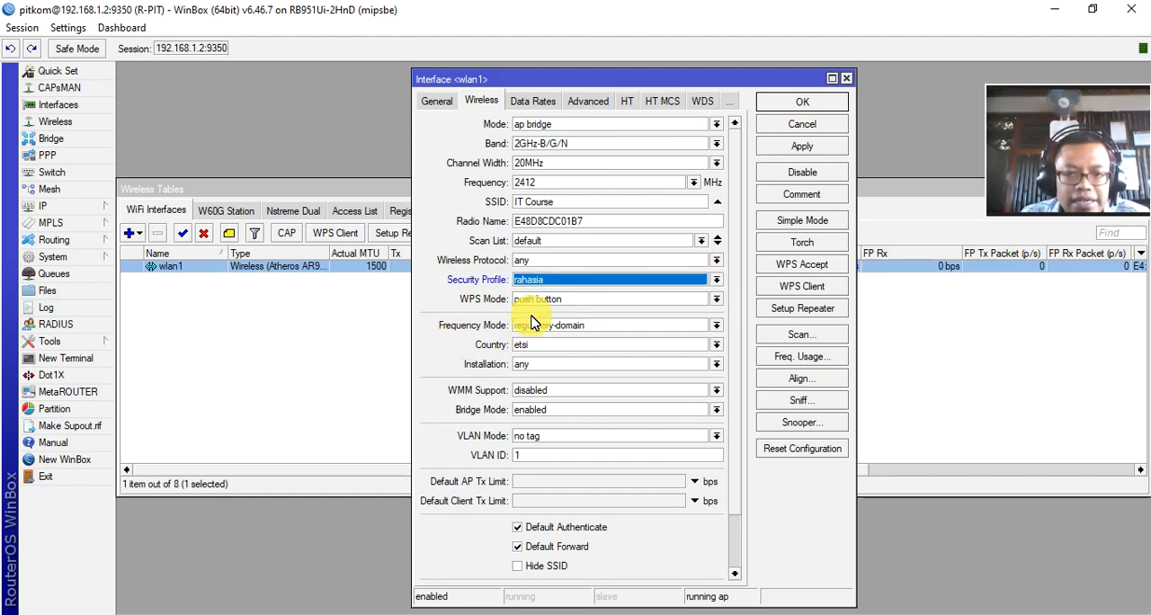
pyautogui.click(814, 148)
pyautogui.click(802, 101)
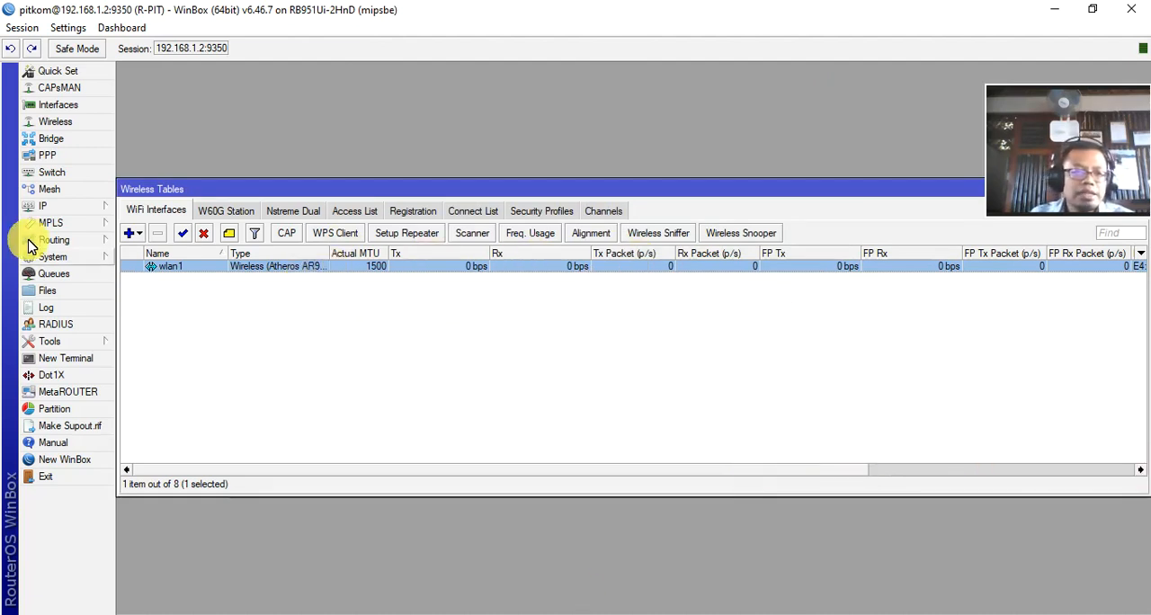
# Step: Add the IP address 192.168.200.1/24 to the wlan1 interface and save it
pyautogui.click(52, 206)
pyautogui.click(192, 234)
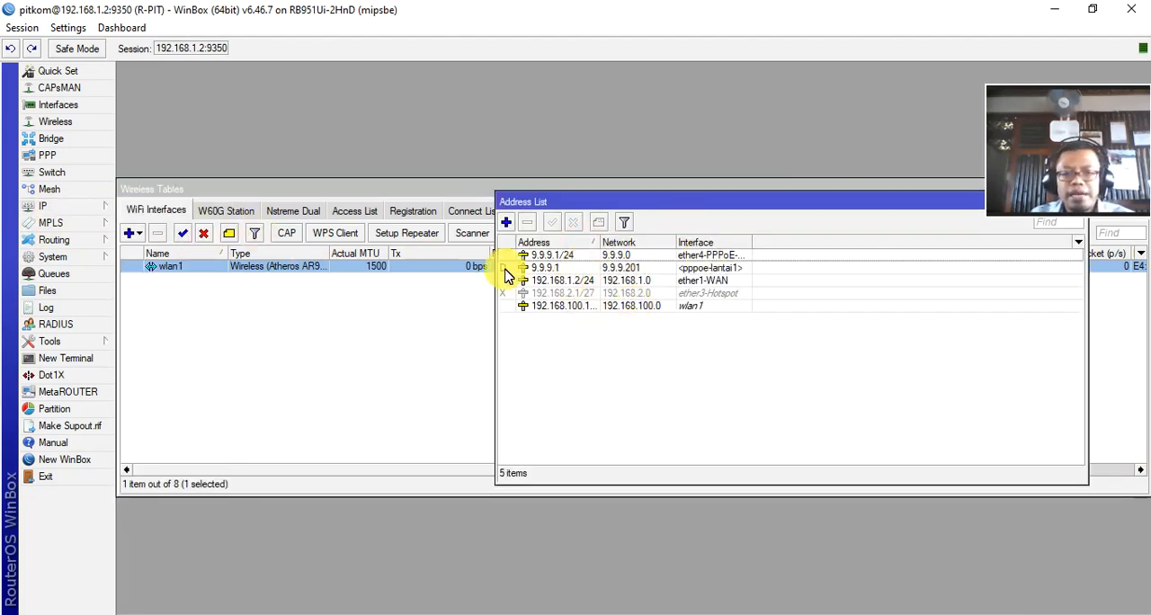
pyautogui.click(507, 223)
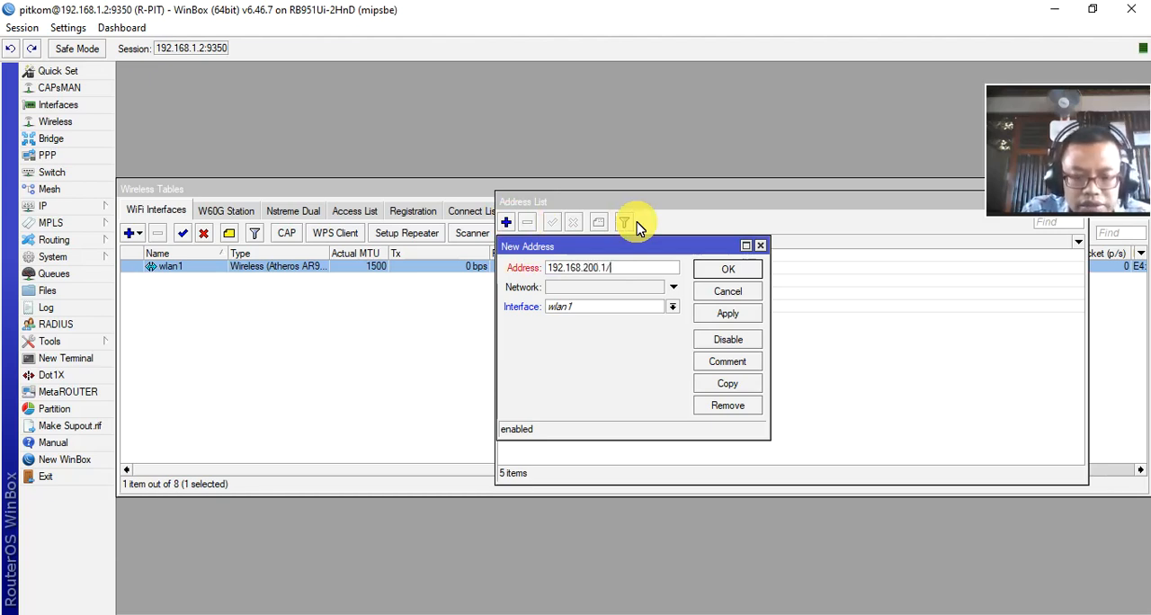
pyautogui.click(674, 308)
pyautogui.click(602, 400)
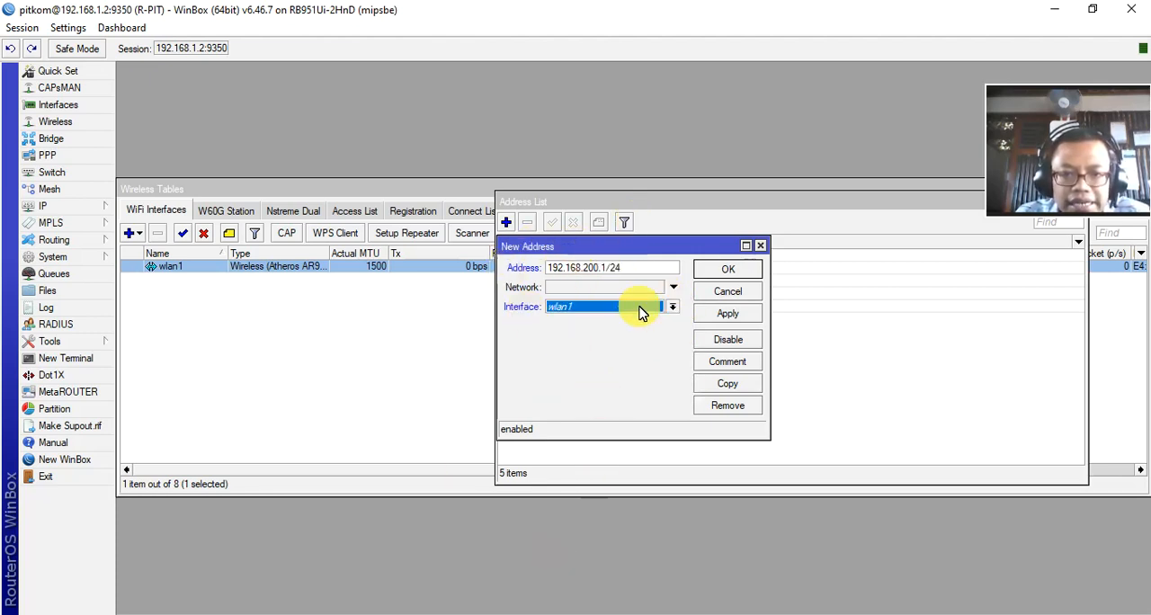
pyautogui.click(728, 314)
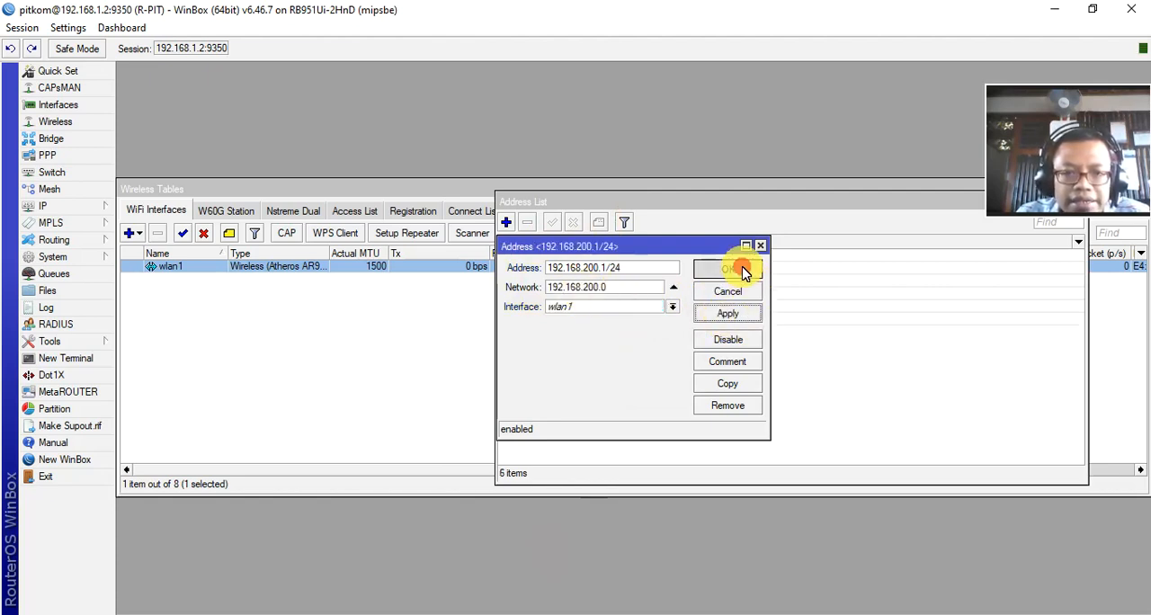
pyautogui.click(728, 270)
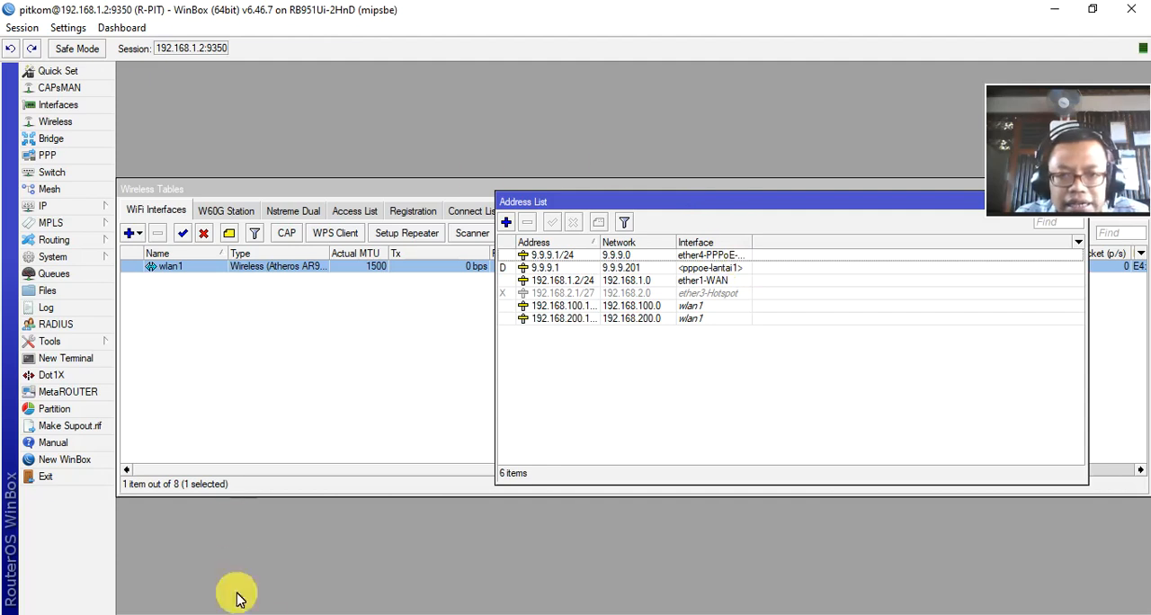
# Step: Remove the wlan1 address on network 192.168.100.0 and close the address list
pyautogui.click(559, 319)
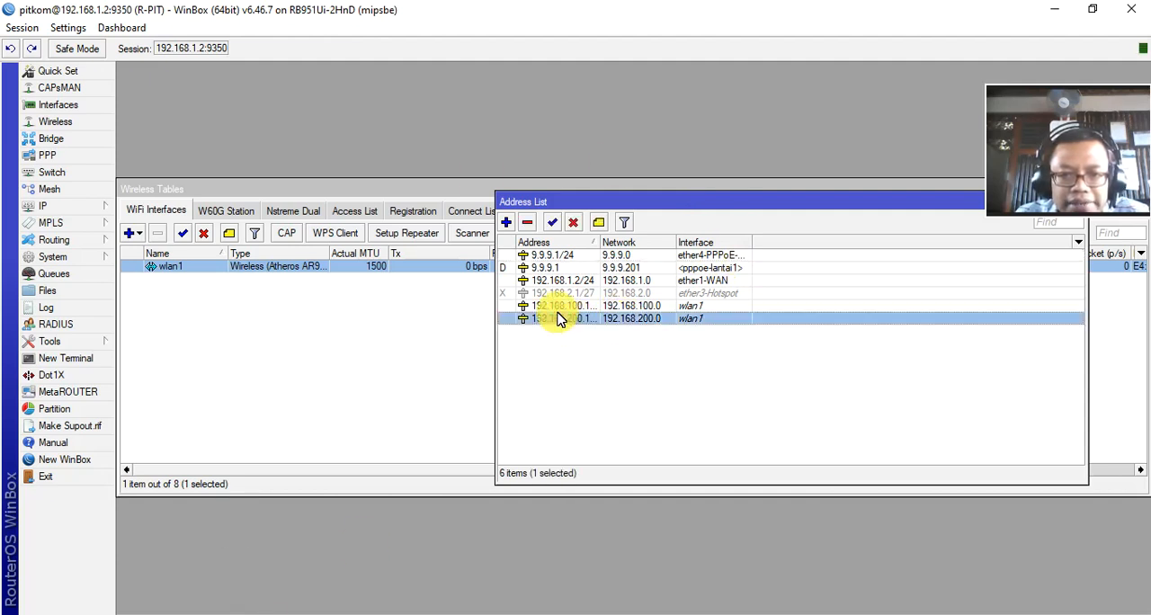
pyautogui.click(691, 307)
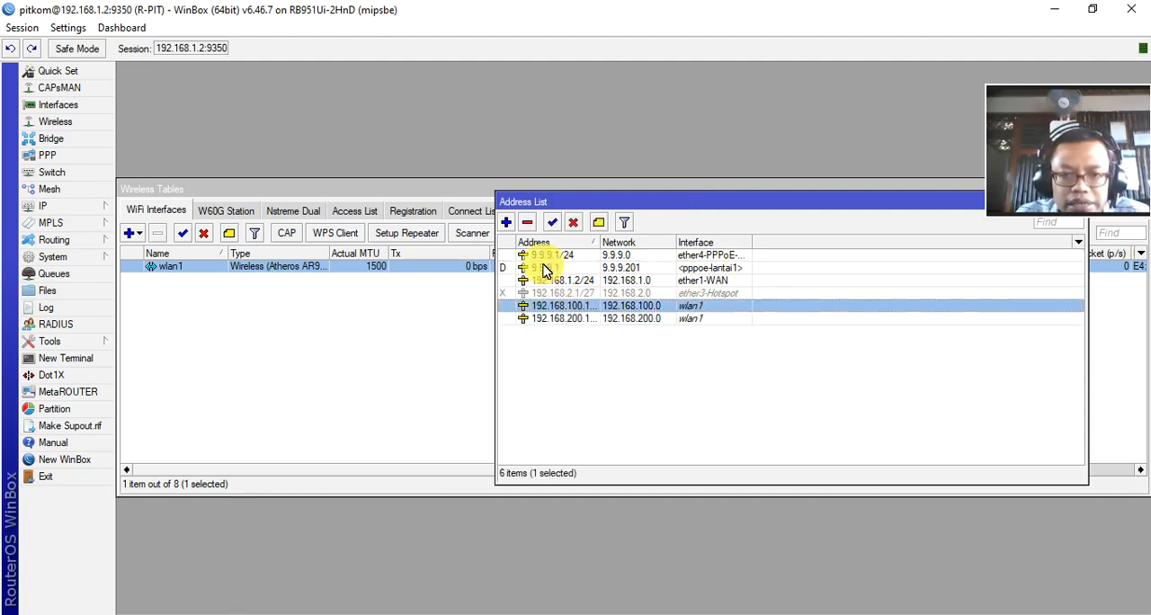
pyautogui.click(527, 223)
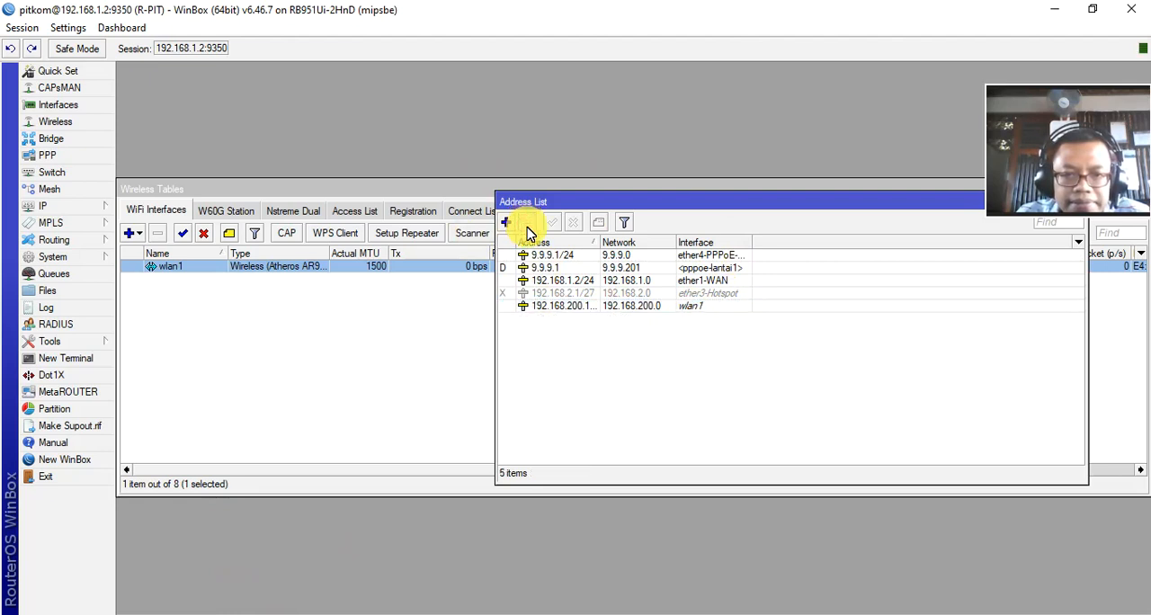
pyautogui.click(575, 309)
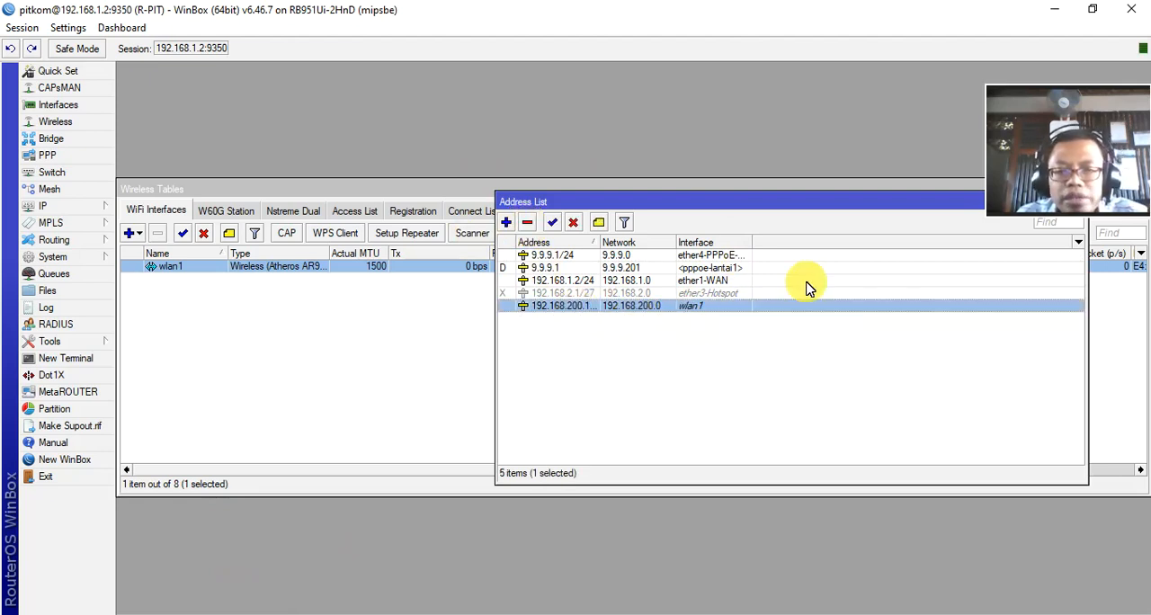
pyautogui.moveTo(766, 214); pyautogui.dragTo(470, 239)
pyautogui.click(782, 230)
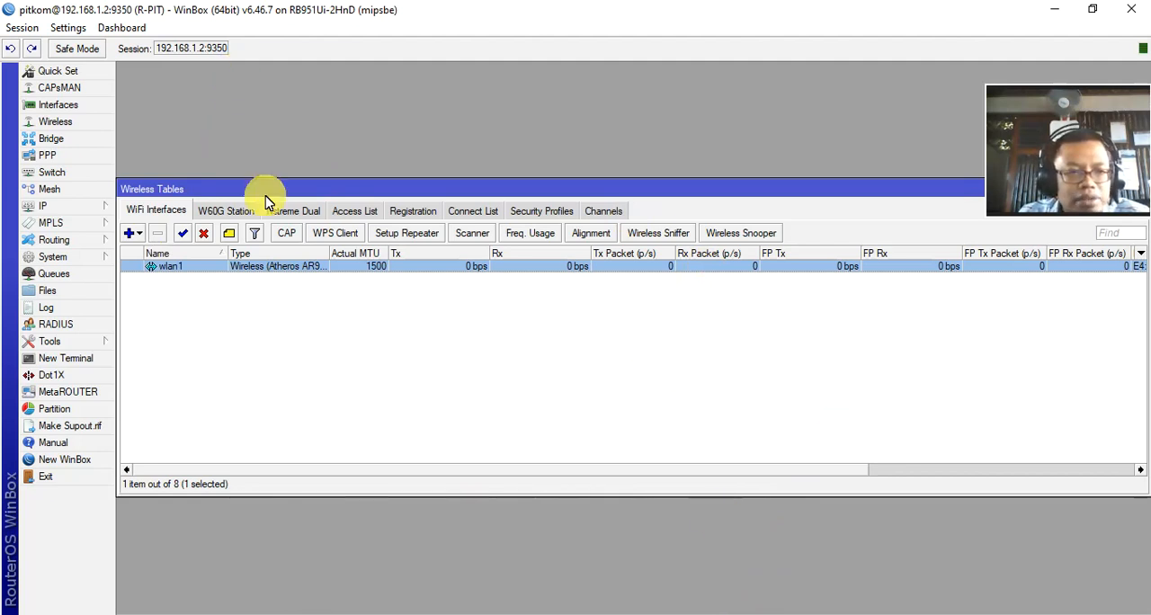
# Step: Start a DHCP server setup on wlan1 and accept 192.168.200.0/24 as its address space
pyautogui.click(51, 209)
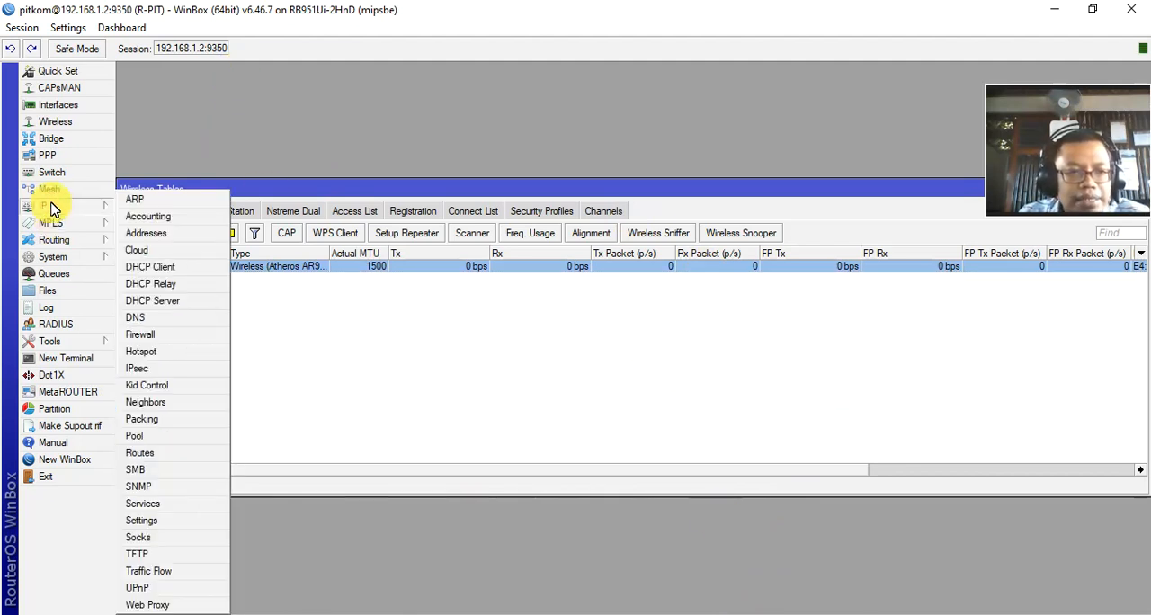
pyautogui.click(162, 306)
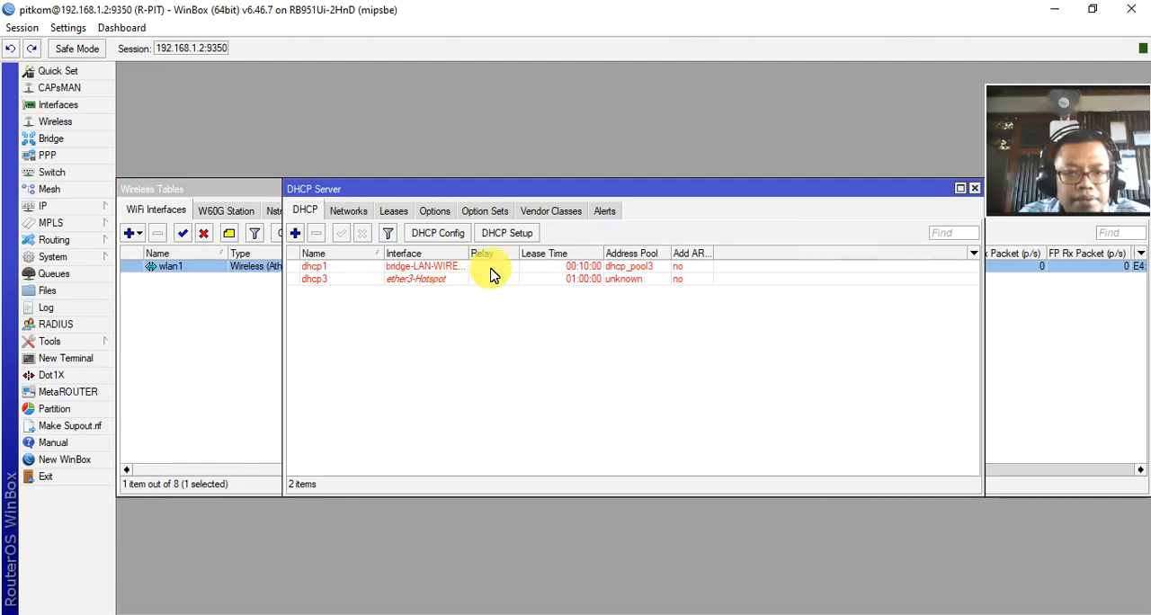
pyautogui.click(507, 233)
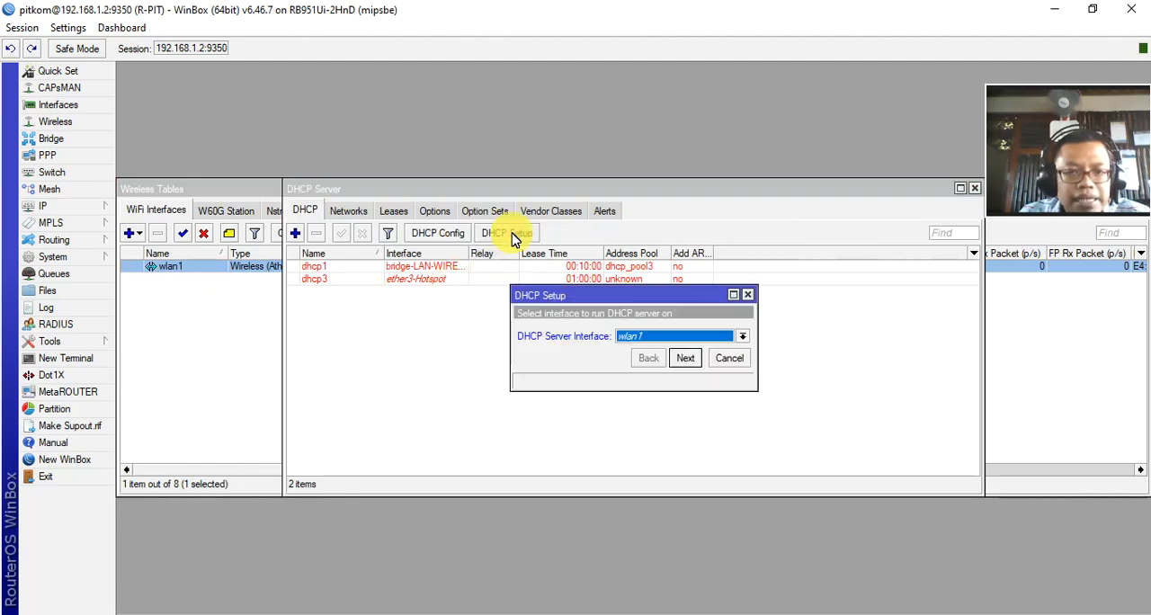
pyautogui.click(741, 335)
pyautogui.click(654, 419)
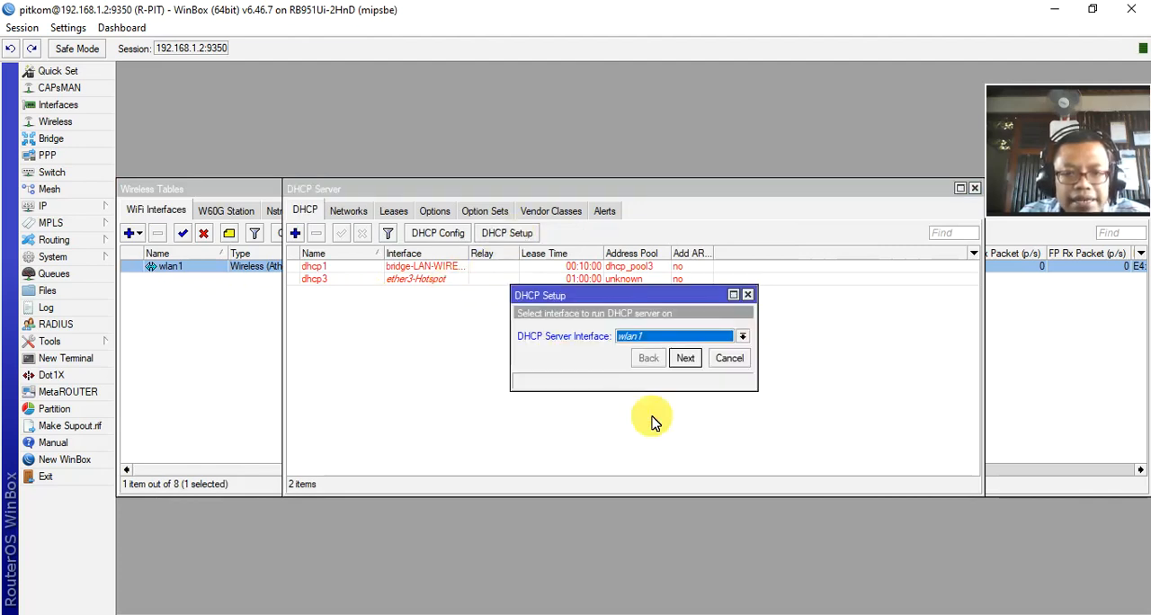
pyautogui.click(687, 358)
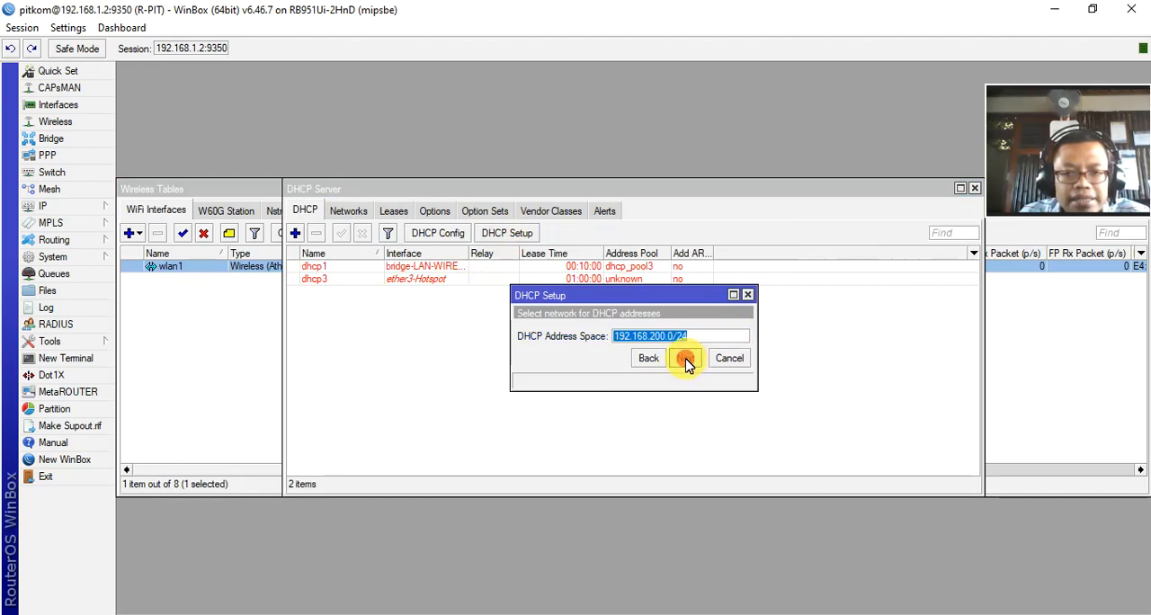
pyautogui.click(686, 359)
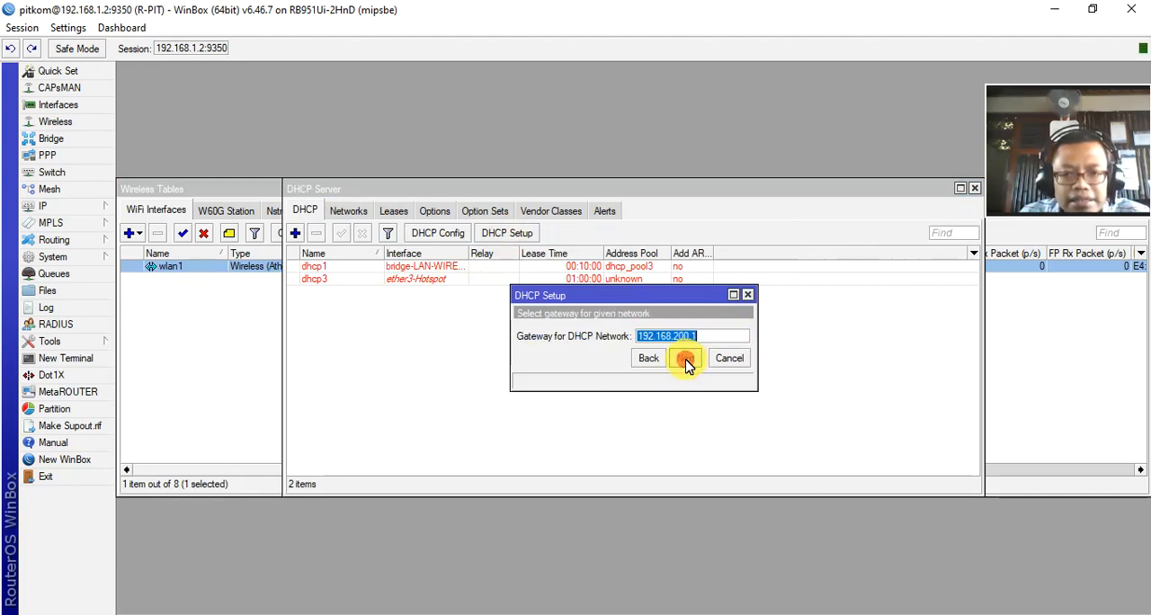
# Step: Finish the DHCP setup with gateway 192.168.200.1, pool 192.168.200.2-192.168.200.254, DNS servers 8.8.8.8 and 8.8.4.4 and lease time 00:10:00, and close the server list
pyautogui.click(686, 359)
pyautogui.moveTo(766, 347); pyautogui.dragTo(846, 347)
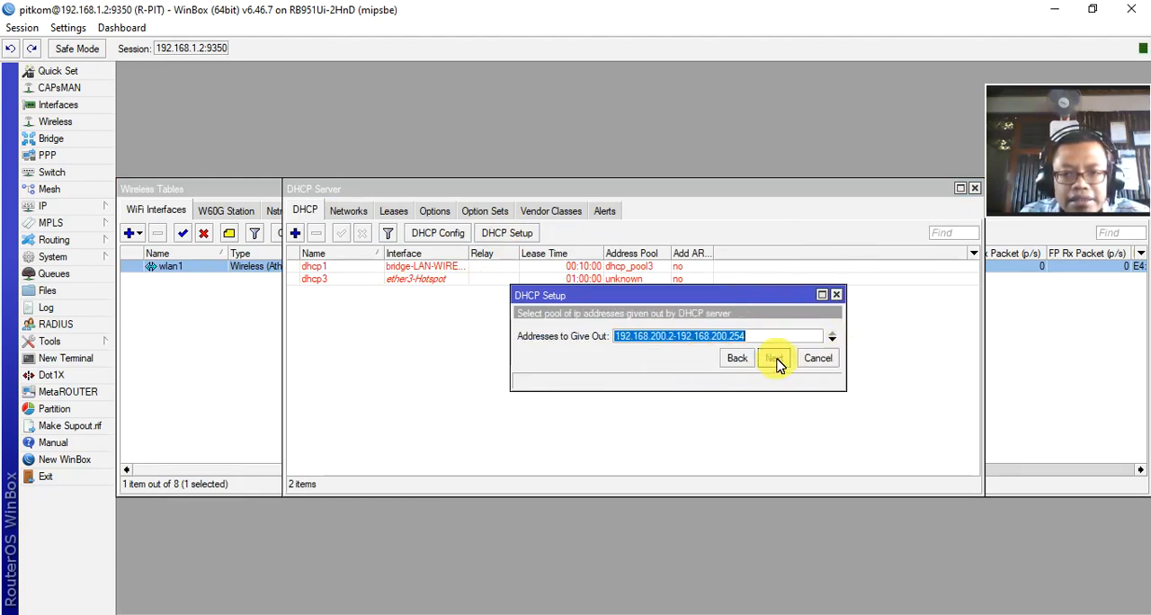
pyautogui.click(774, 357)
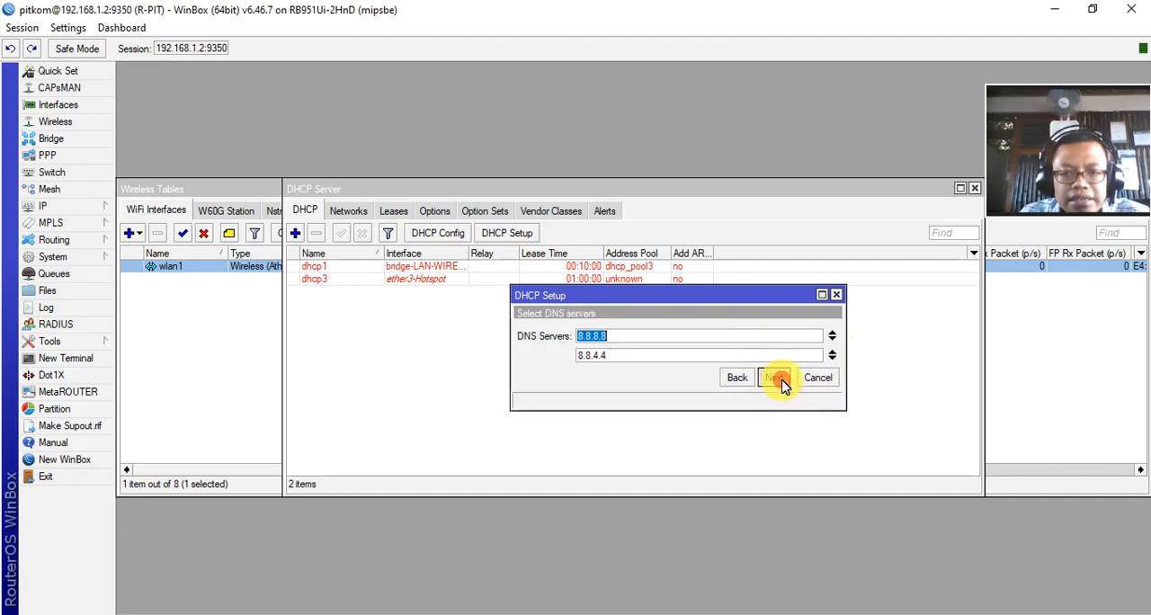
pyautogui.click(782, 380)
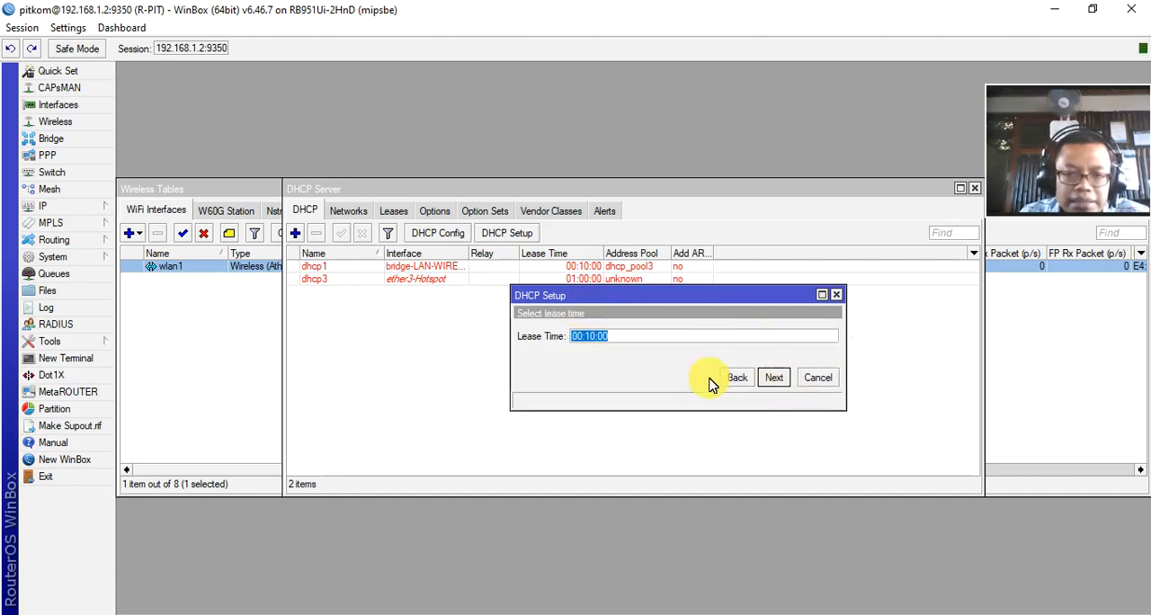
pyautogui.click(778, 378)
pyautogui.click(634, 331)
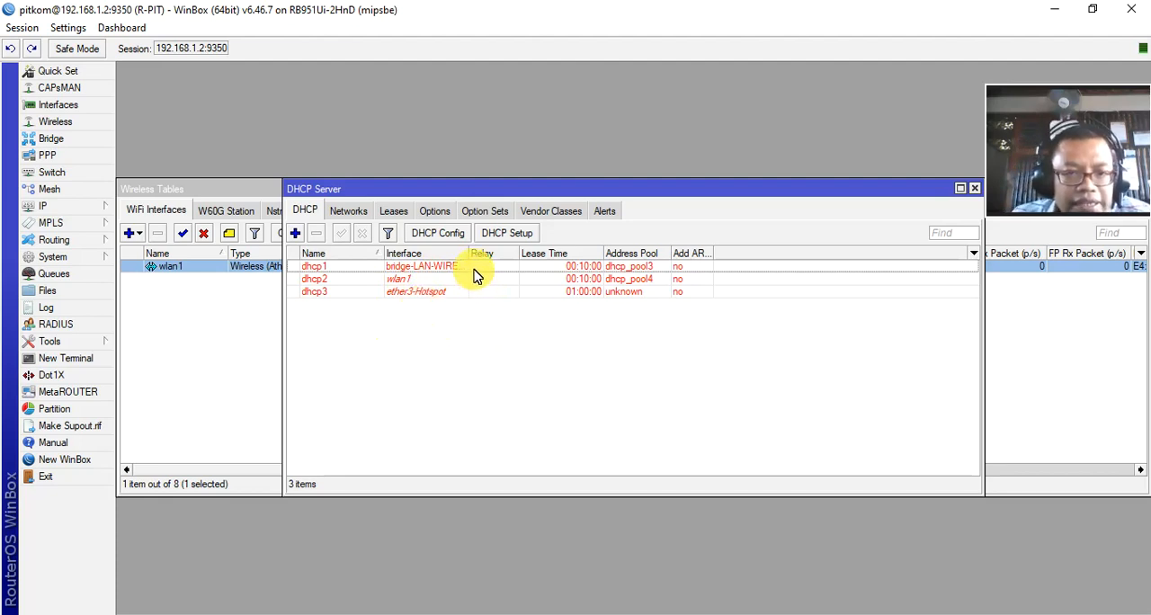
pyautogui.click(389, 280)
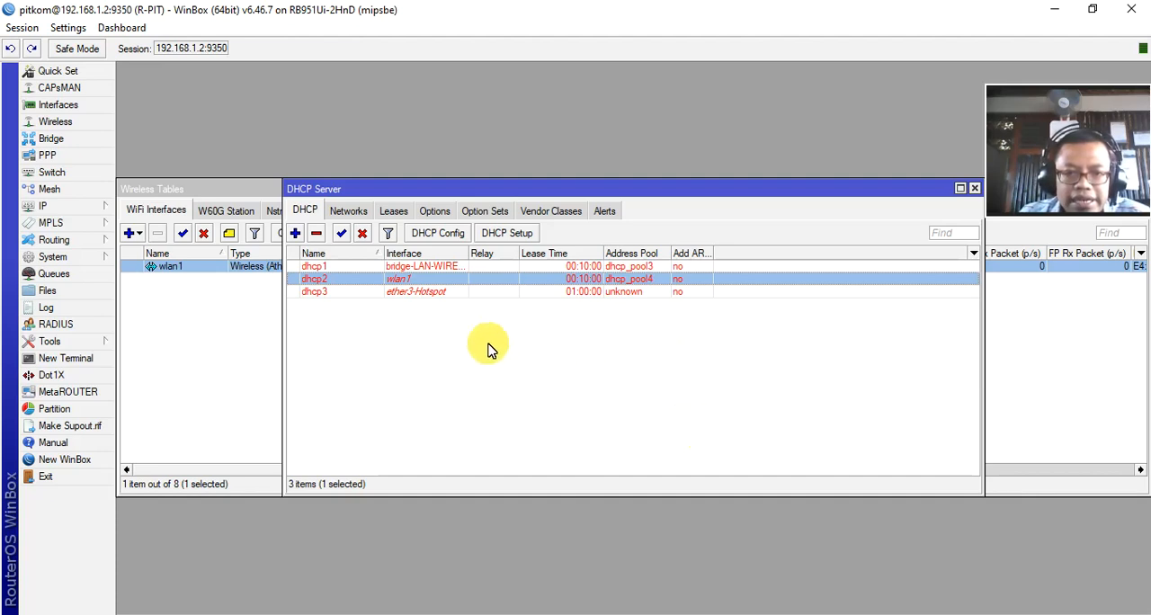
pyautogui.click(974, 189)
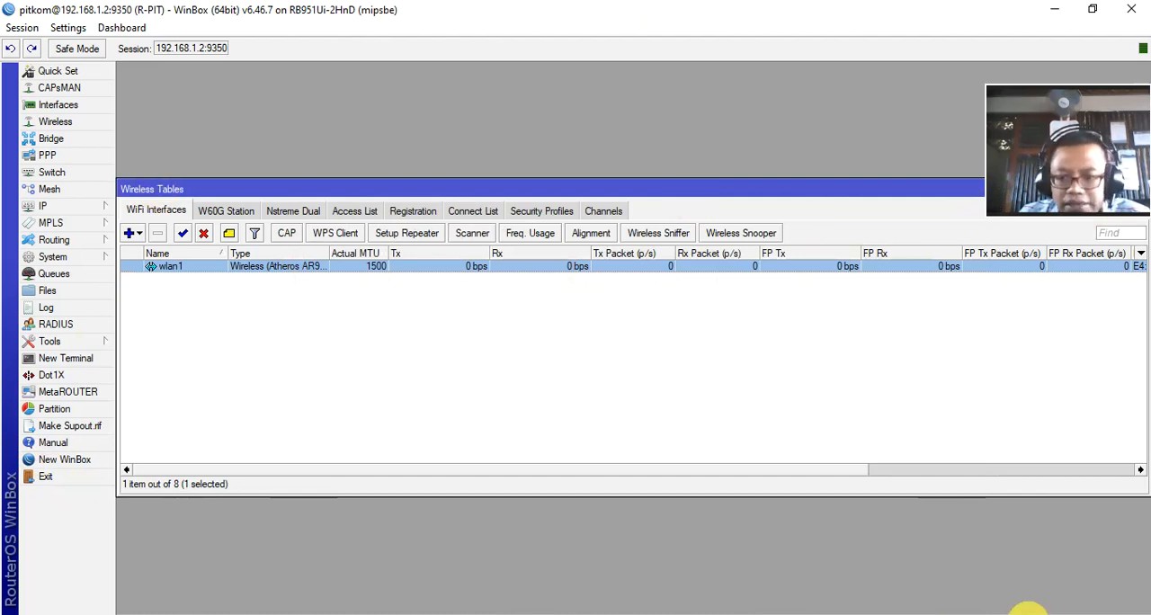
# Step: Open the Windows list of available Wi-Fi networks and disconnect the computer from IT Training
pyautogui.click(1025, 614)
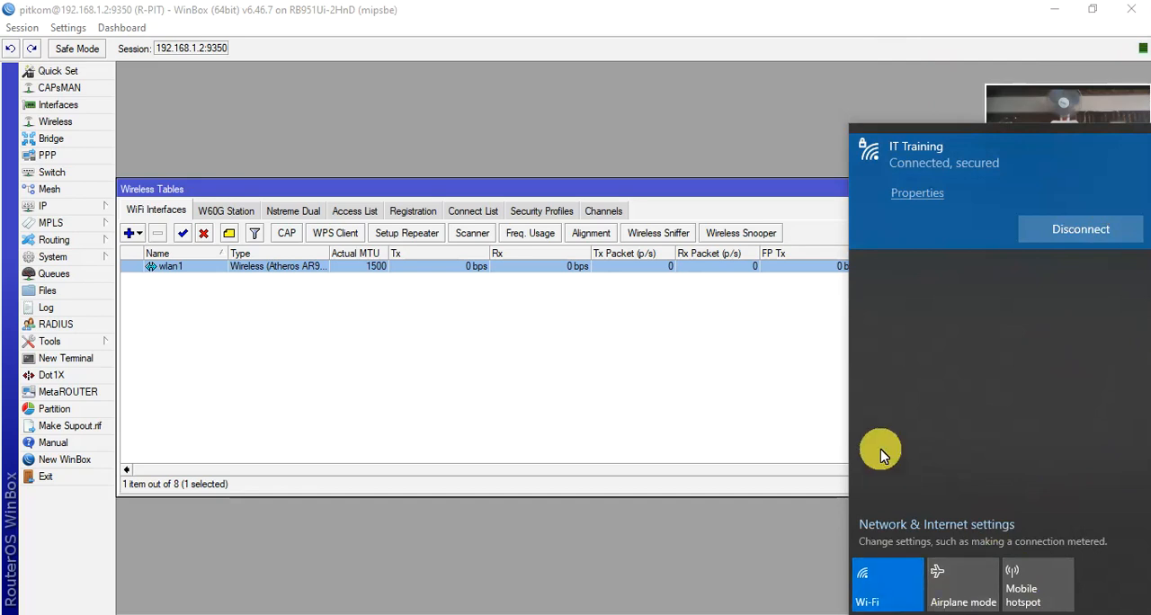
pyautogui.click(886, 395)
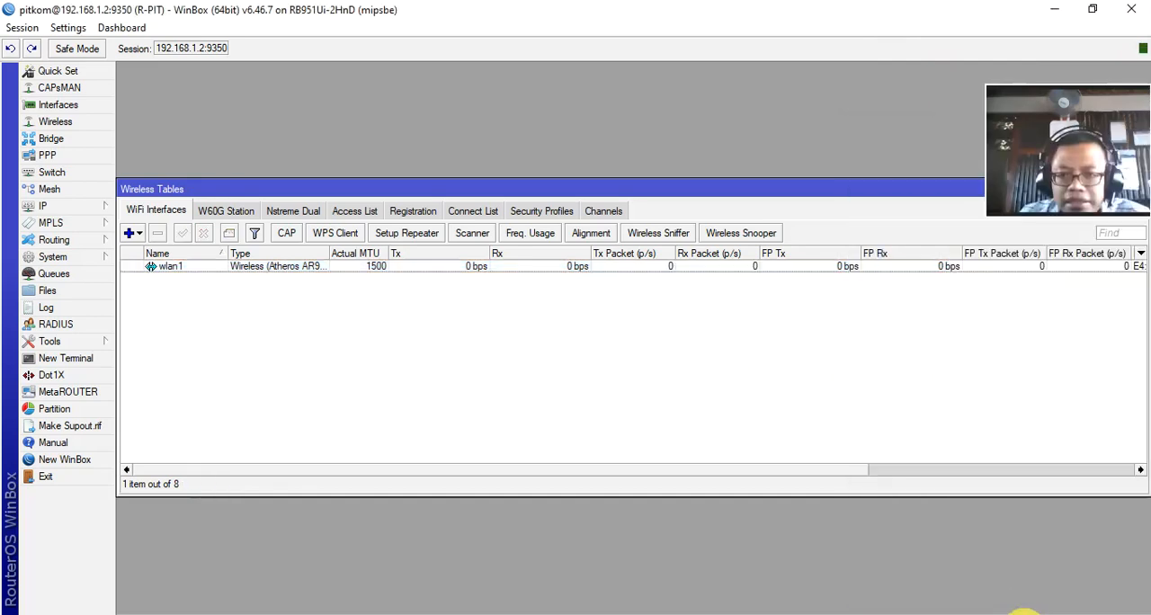
pyautogui.click(1025, 613)
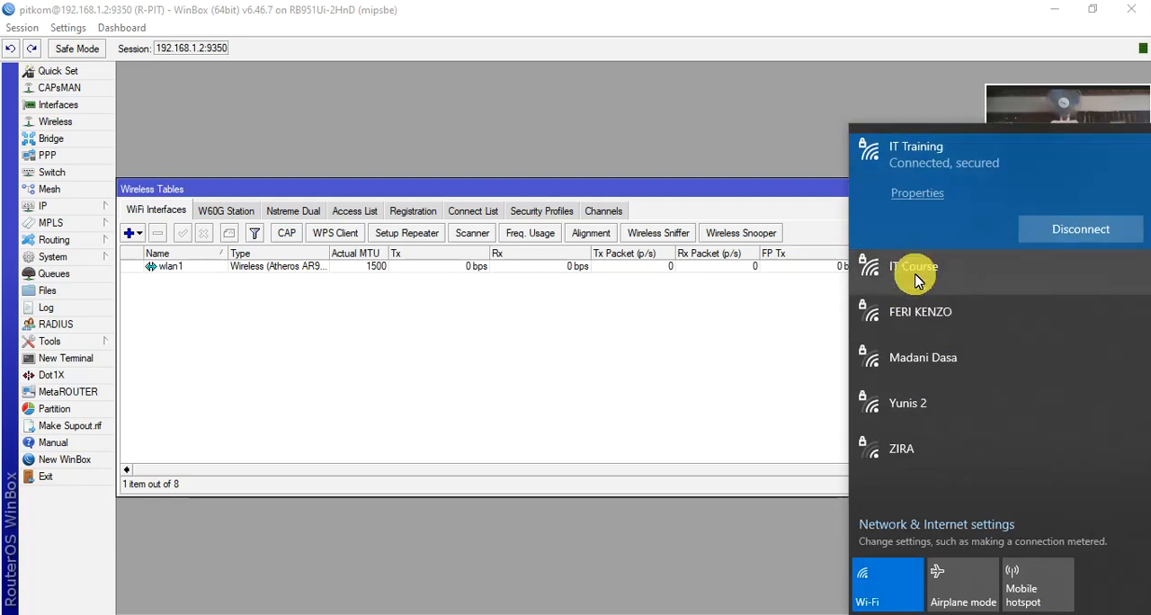
pyautogui.click(1090, 228)
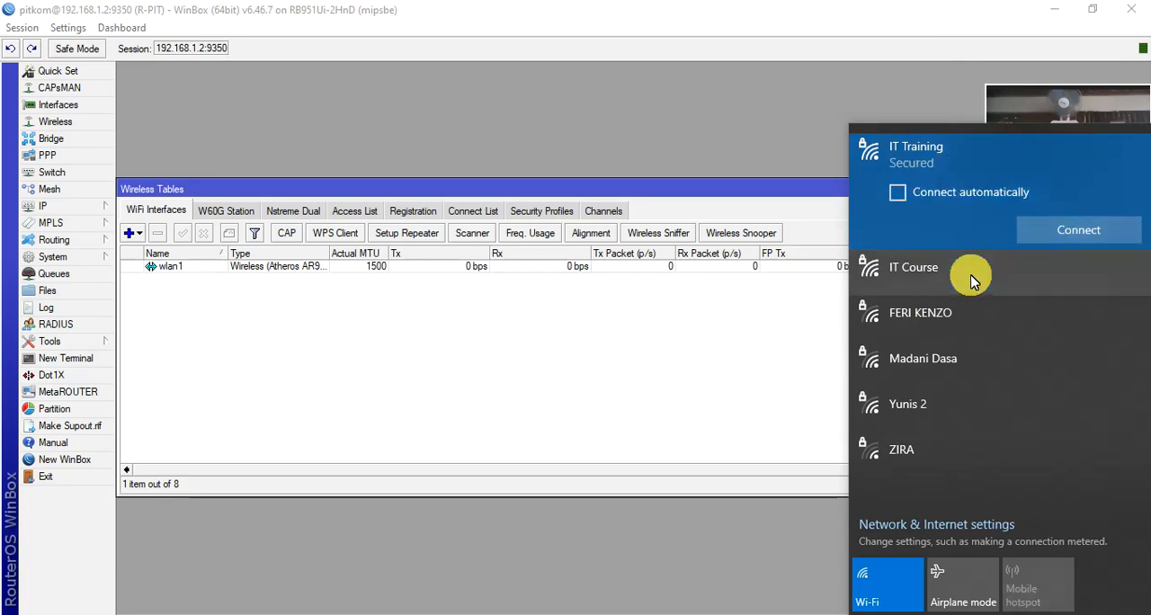
# Step: Connect the computer to the IT Course Wi-Fi network, entering its network security key
pyautogui.click(931, 271)
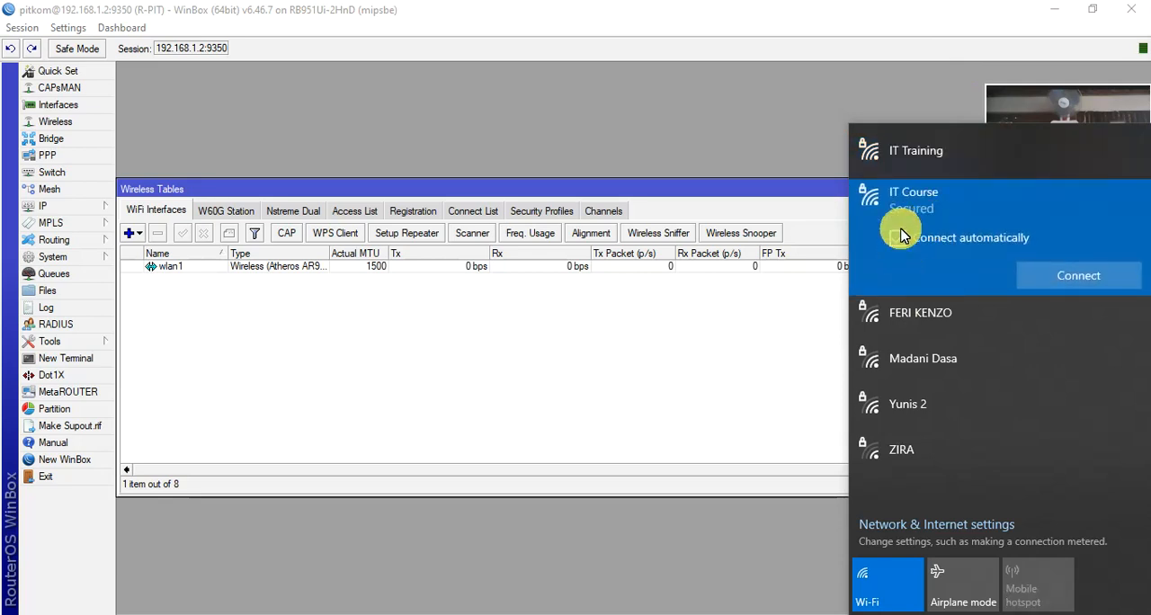
pyautogui.click(1125, 289)
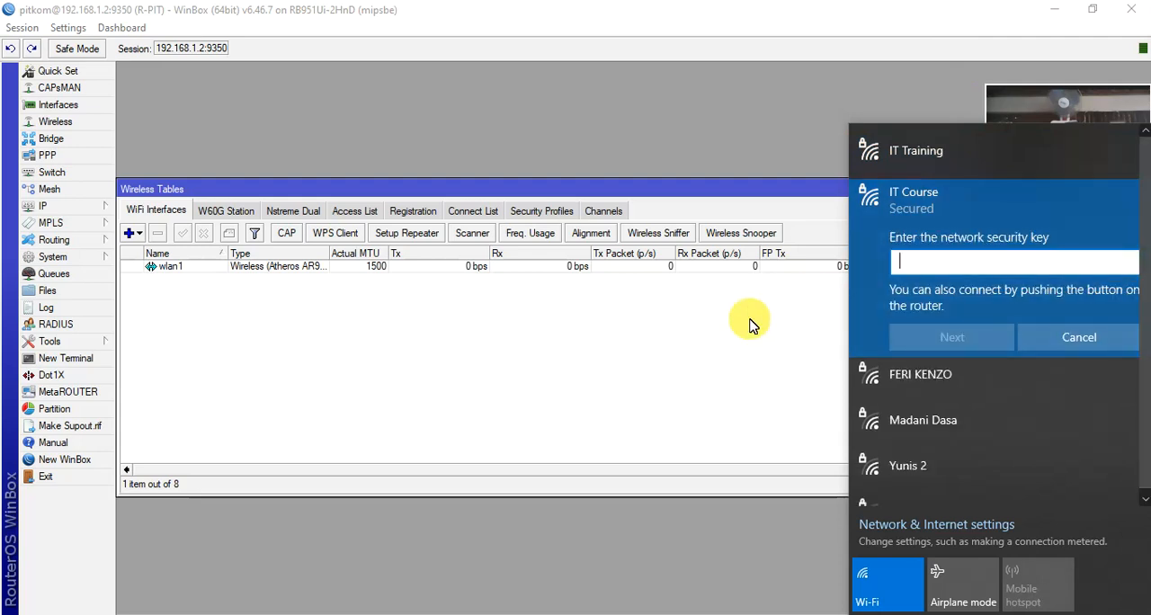
pyautogui.write('••')
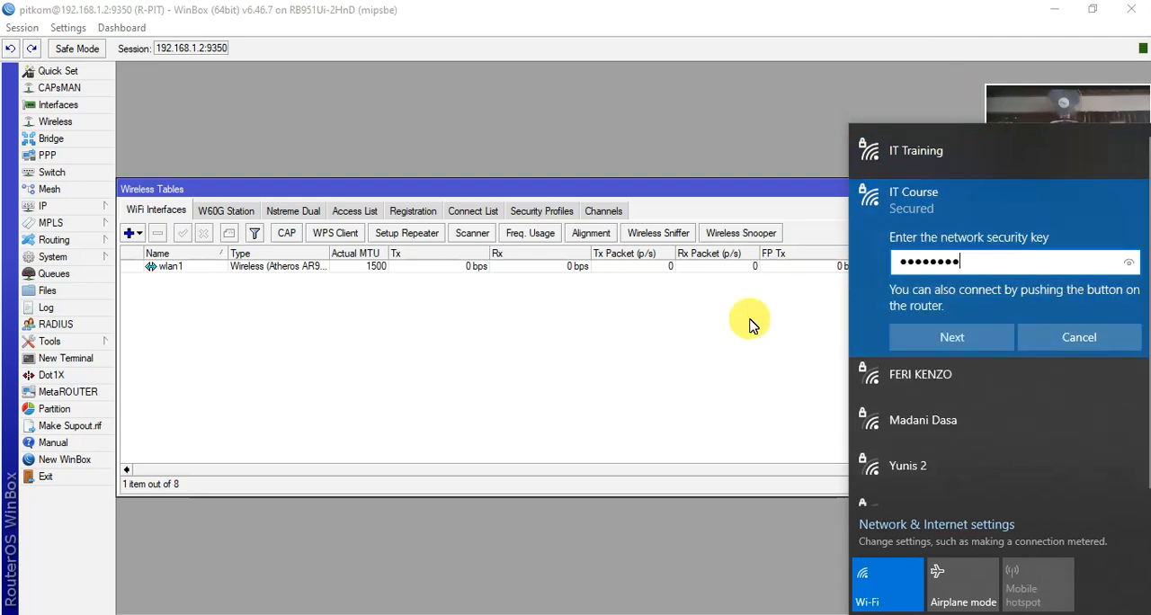
pyautogui.write('••')
pyautogui.click(950, 336)
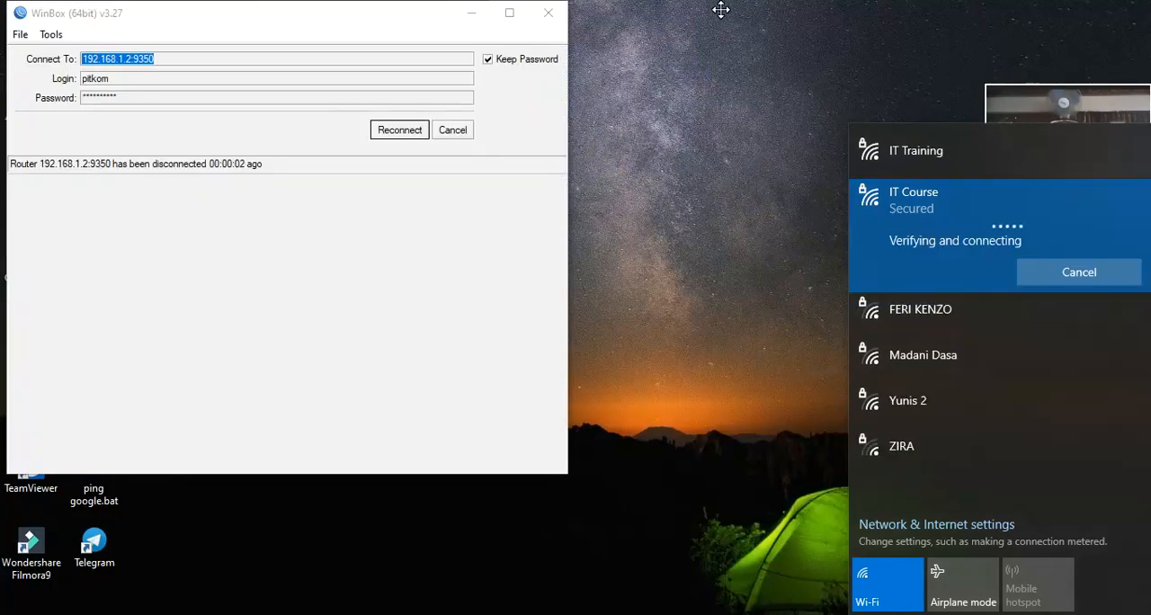
# Step: Minimize the WinBox window and check the IT Course connection status in the Windows Wi-Fi network list
pyautogui.click(474, 18)
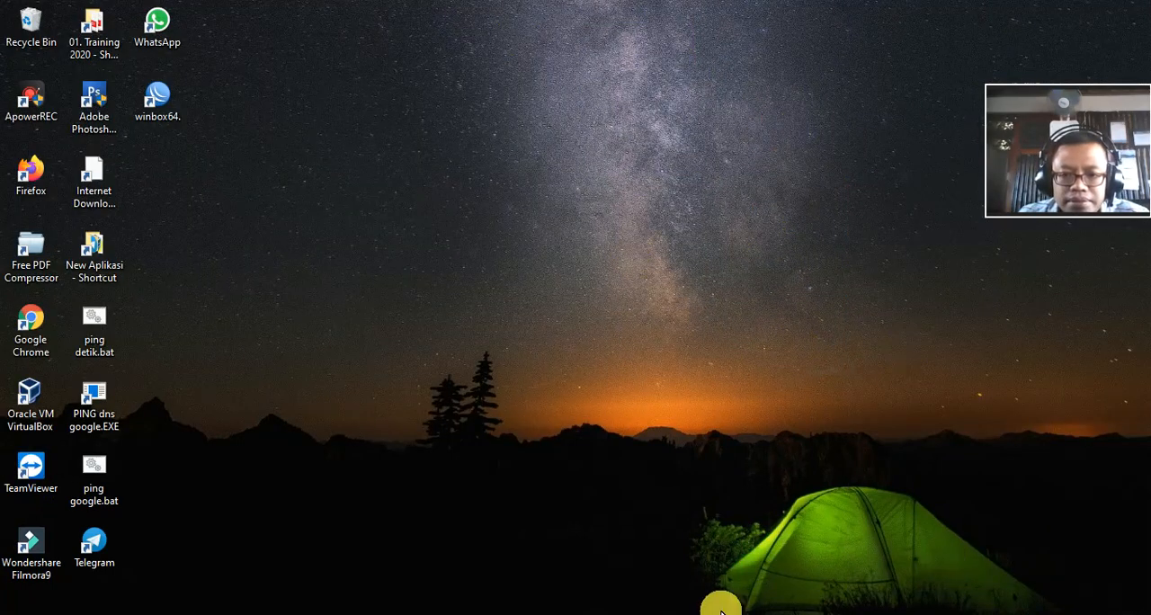
pyautogui.click(691, 614)
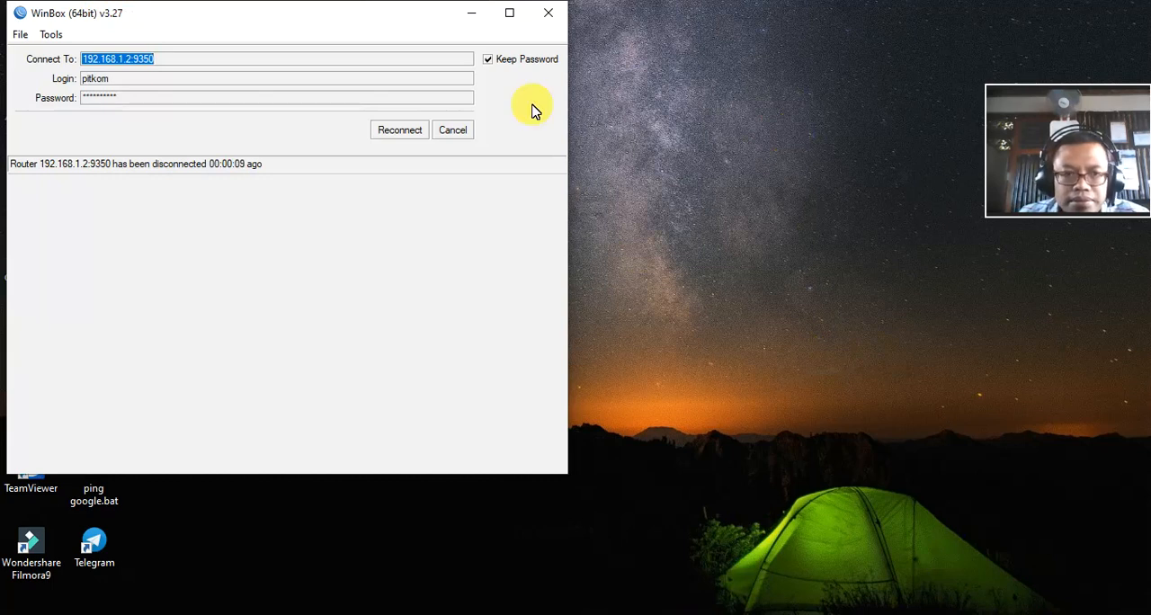
pyautogui.click(473, 12)
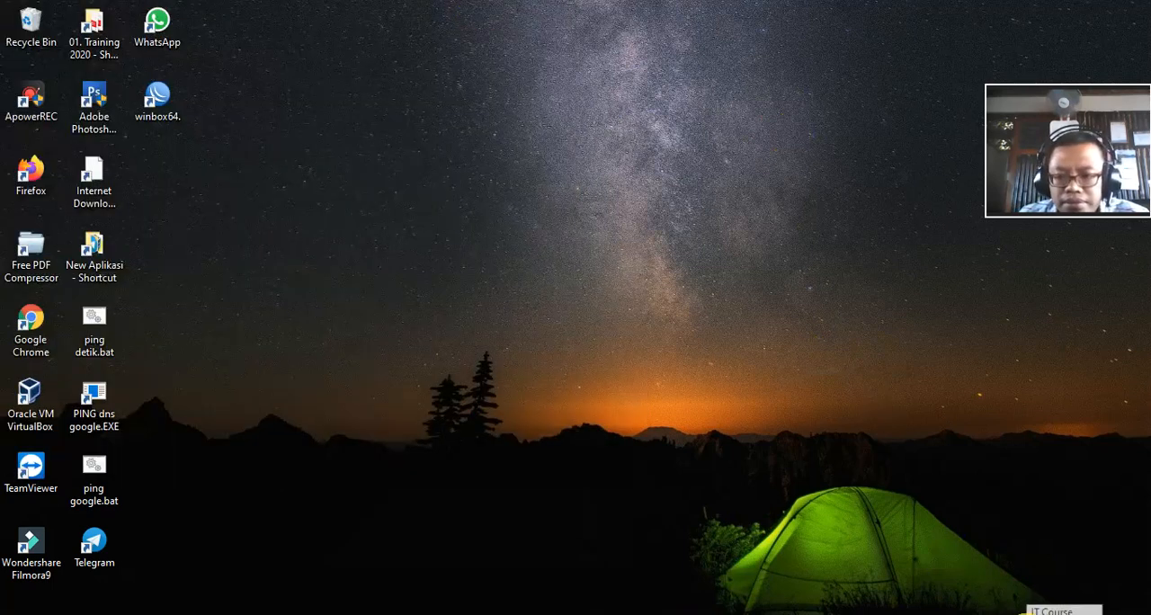
pyautogui.click(1026, 614)
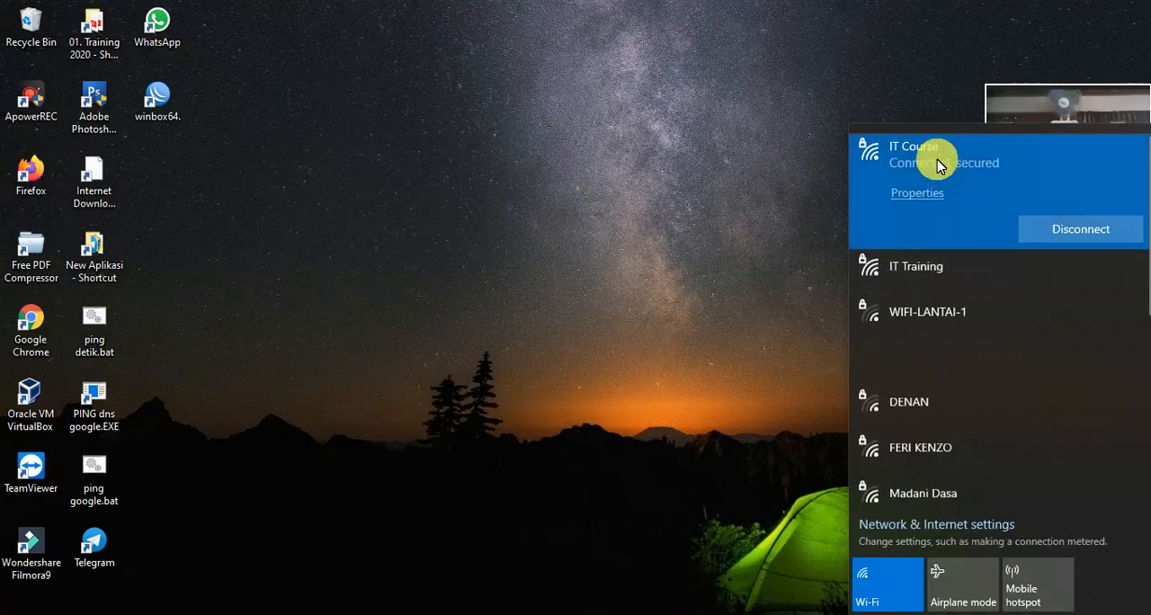
pyautogui.click(629, 216)
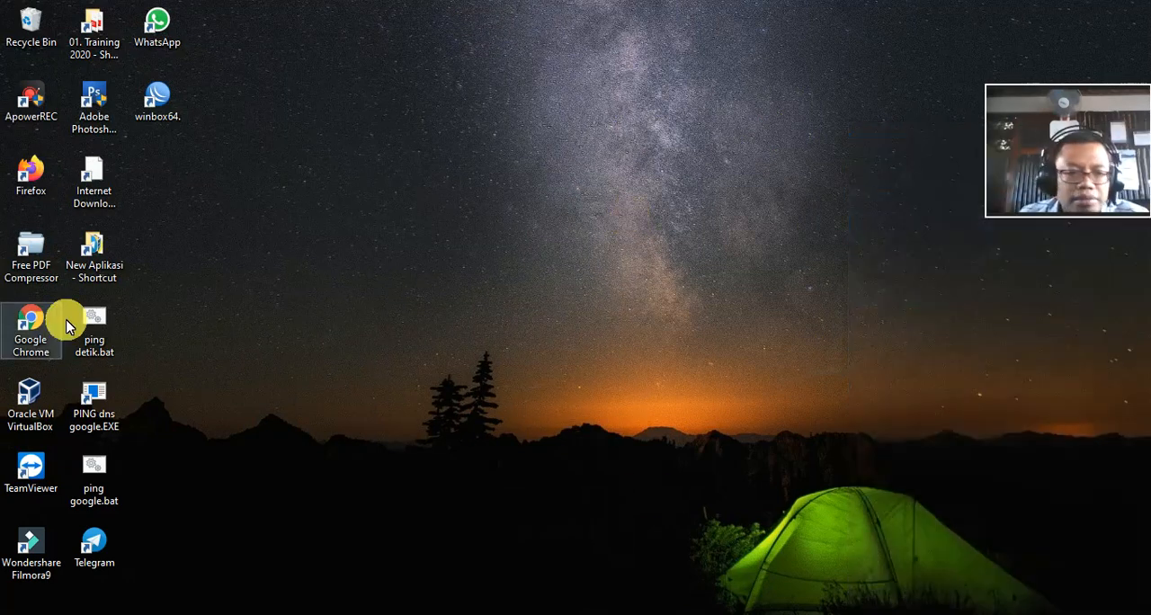
# Step: Launch Firefox, and test internet access by pinging google.com from the Command Prompt, stopping the ping after a few replies
pyautogui.click(31, 182)
pyautogui.doubleClick(31, 184)
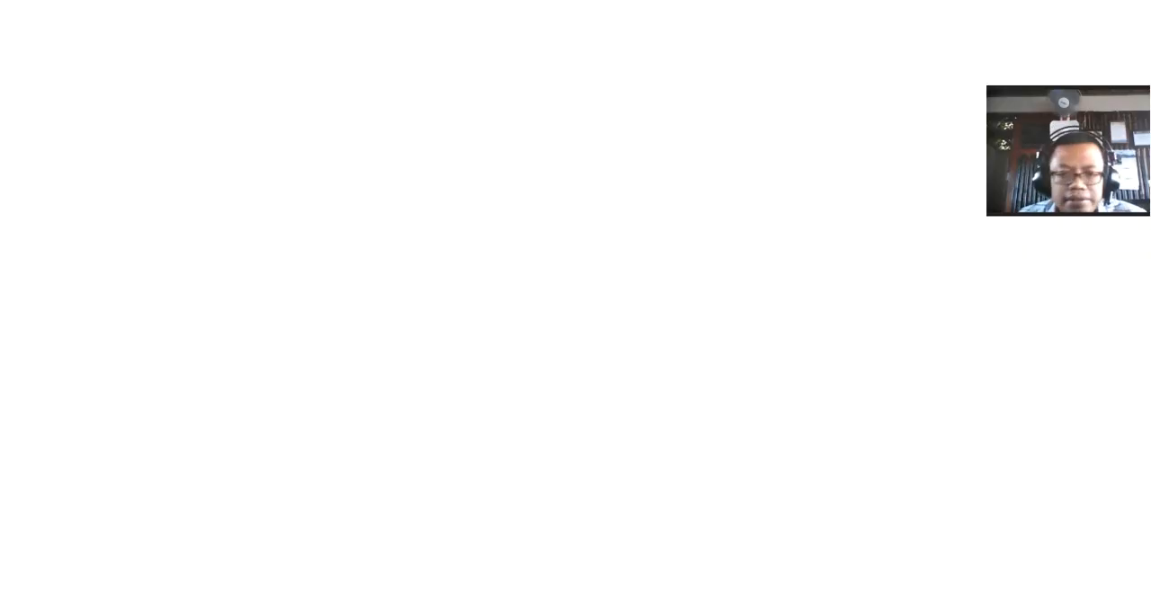
pyautogui.click(654, 613)
pyautogui.write('ping ')
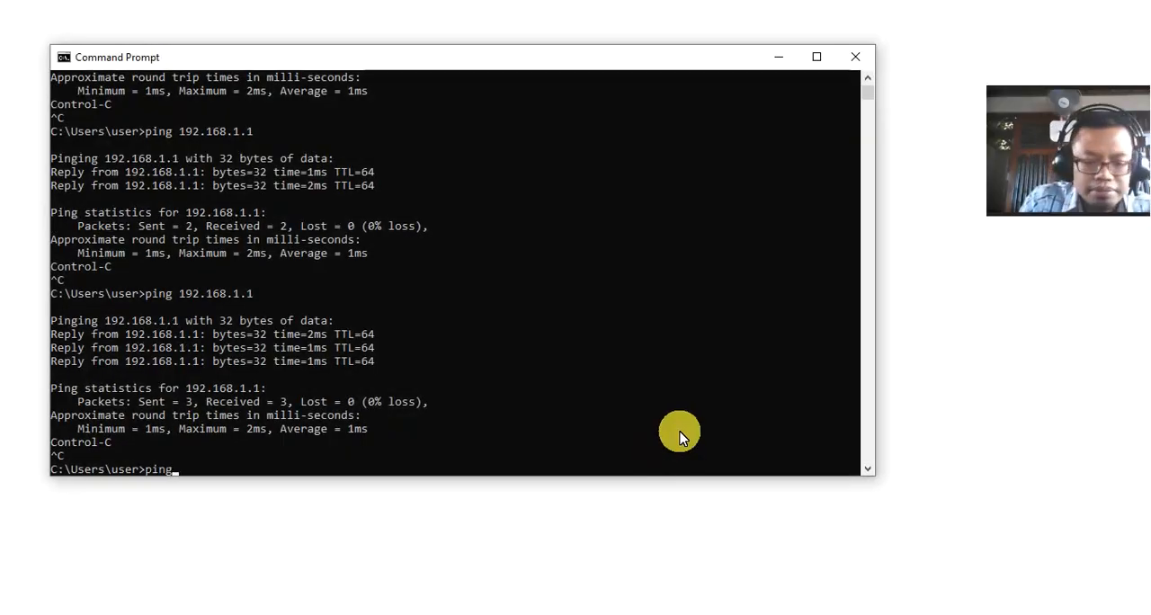
pyautogui.write('googl')
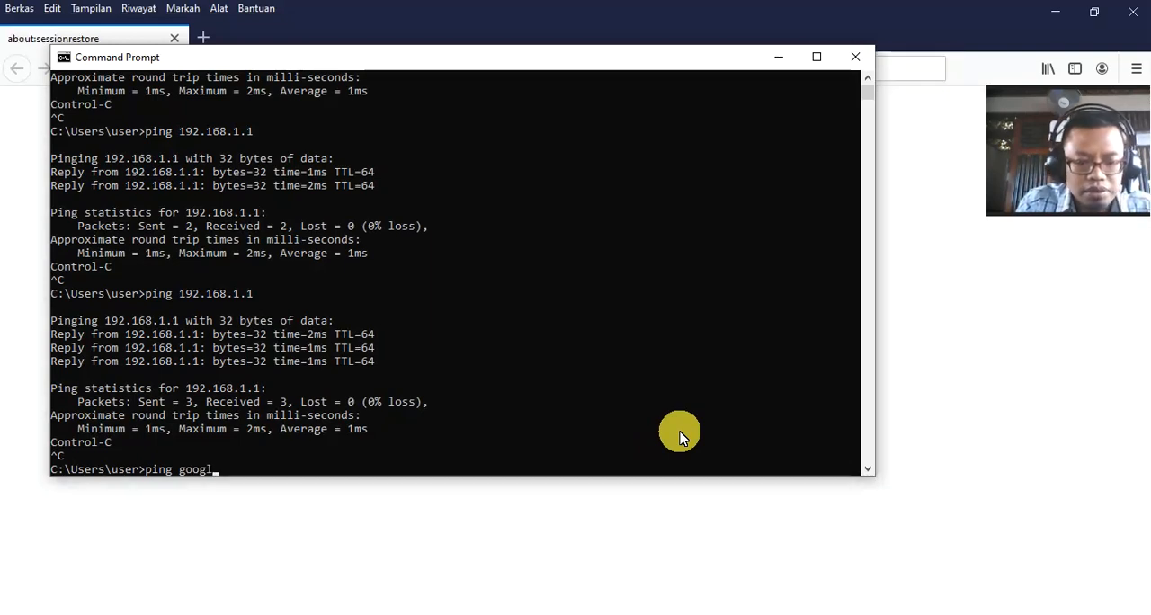
pyautogui.write('e.com')
pyautogui.press('Return')
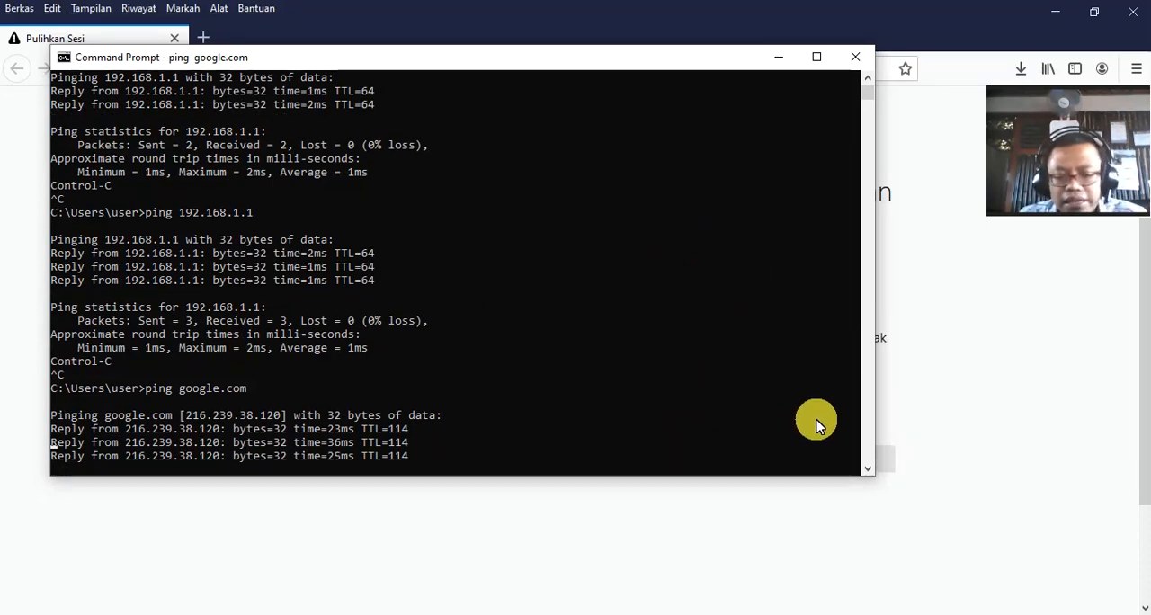
pyautogui.hotkey('ctrl', 'c')
# Step: Load google.com in Firefox to test browsing, and minimize the browser and Command Prompt windows
pyautogui.click(957, 372)
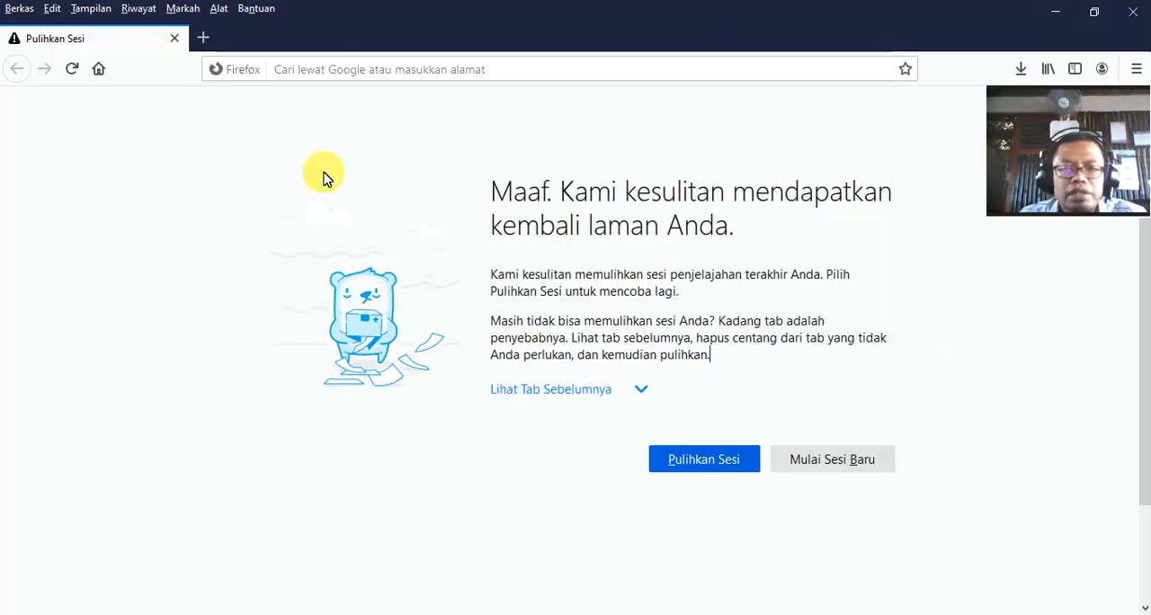
pyautogui.click(518, 71)
pyautogui.write('google.com/')
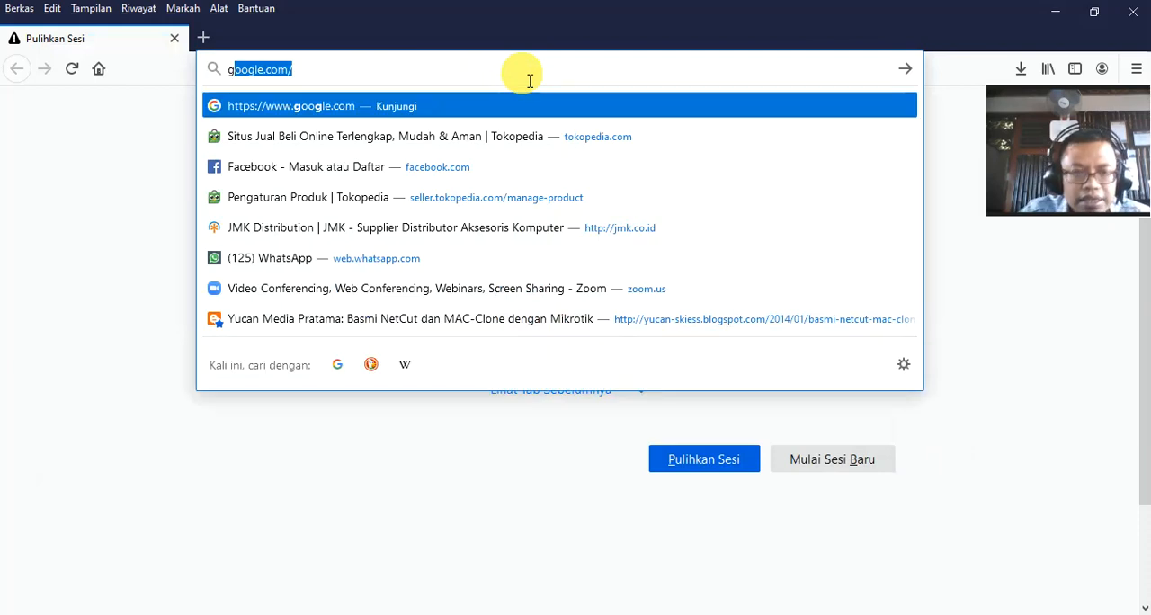
pyautogui.press('Return')
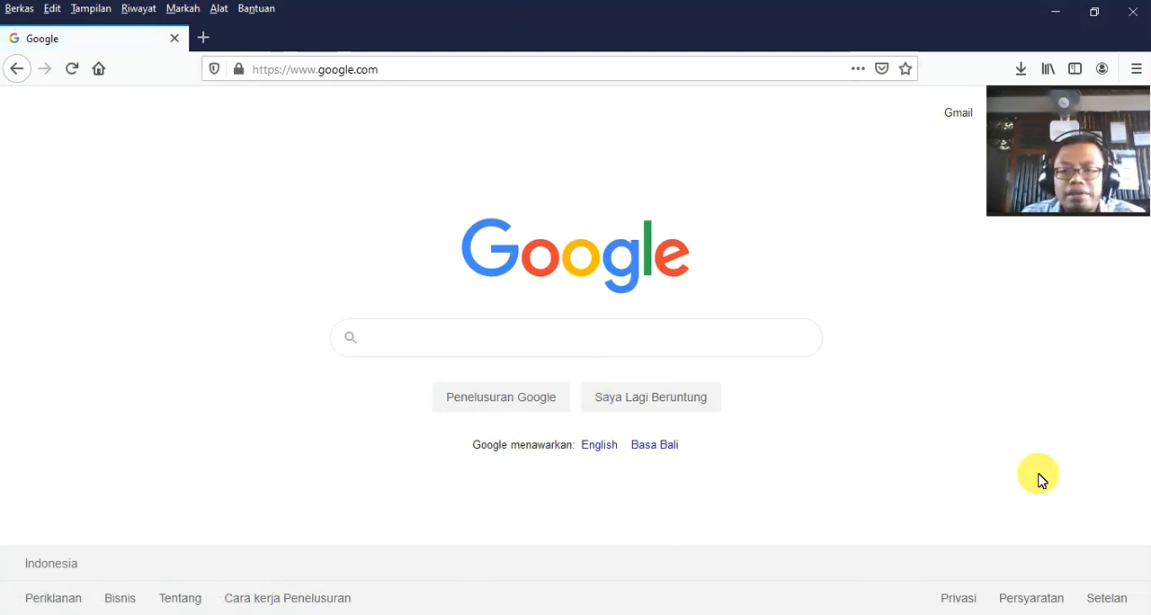
pyautogui.click(1057, 15)
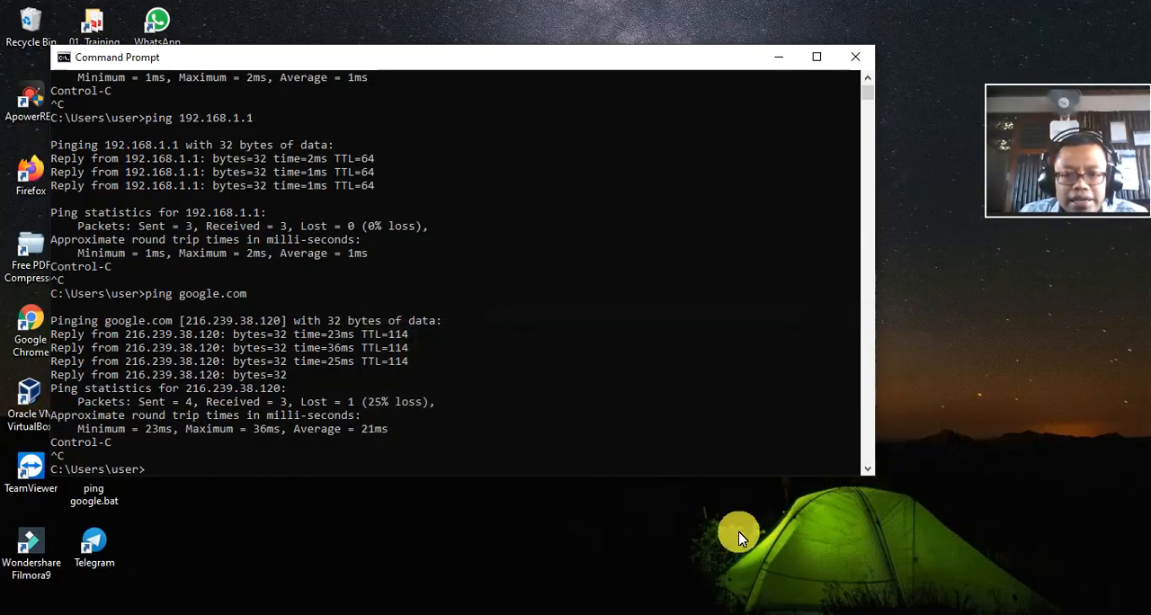
pyautogui.click(784, 59)
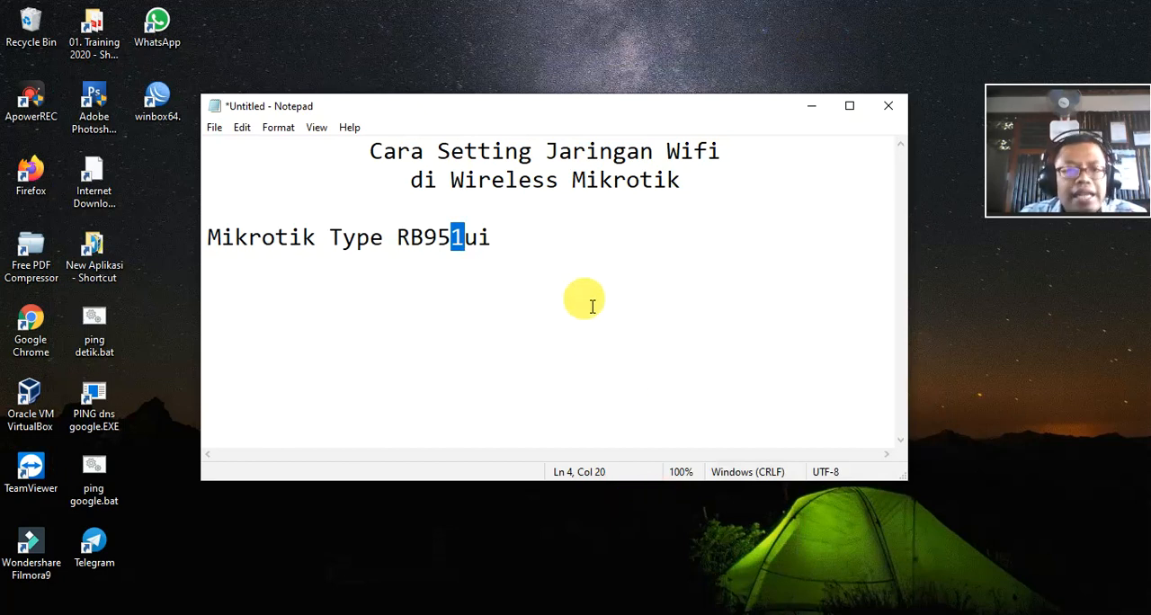
# Step: In the Notepad notes, number the "Mikrotik Type RB951ui" line as 1 and add "2. setting Wireless Mikrotik" below it
pyautogui.click(562, 251)
pyautogui.click(218, 243)
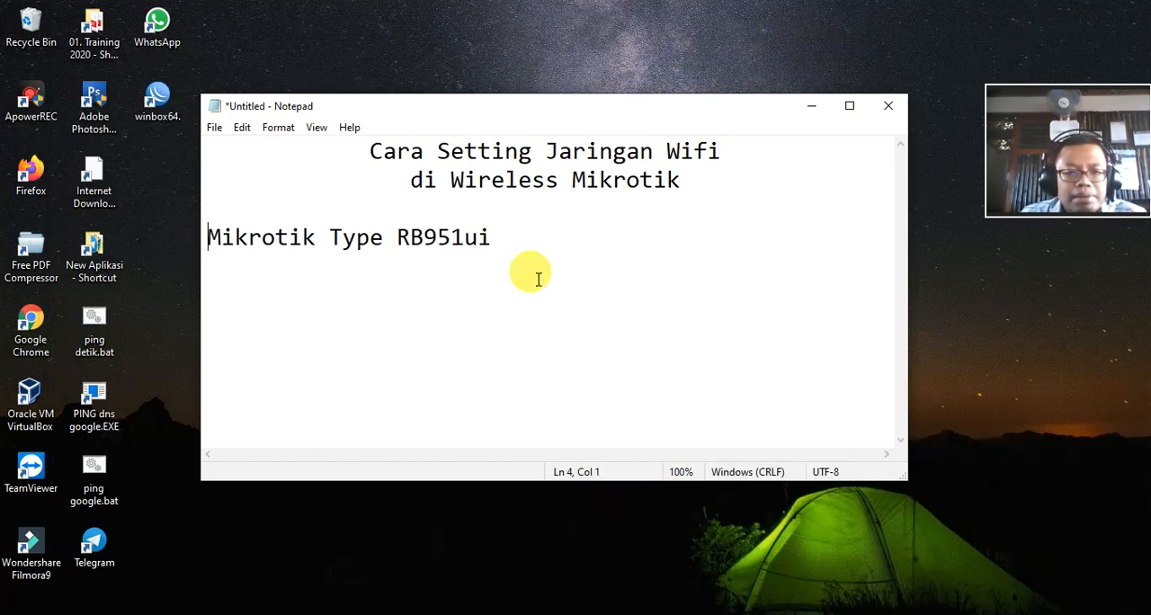
pyautogui.write('1.')
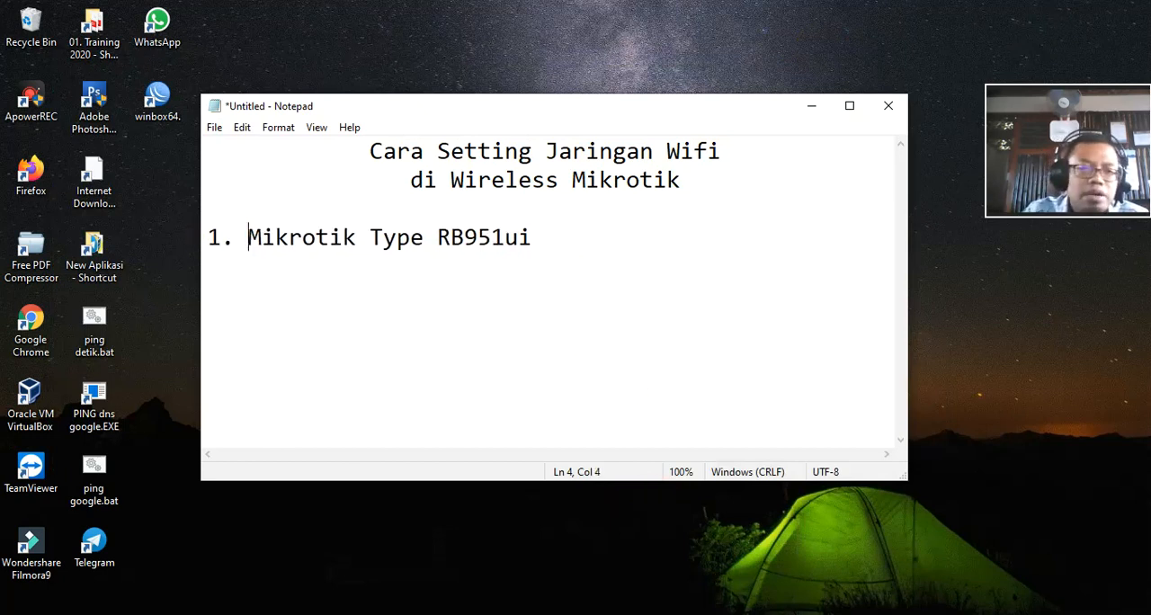
pyautogui.click(579, 239)
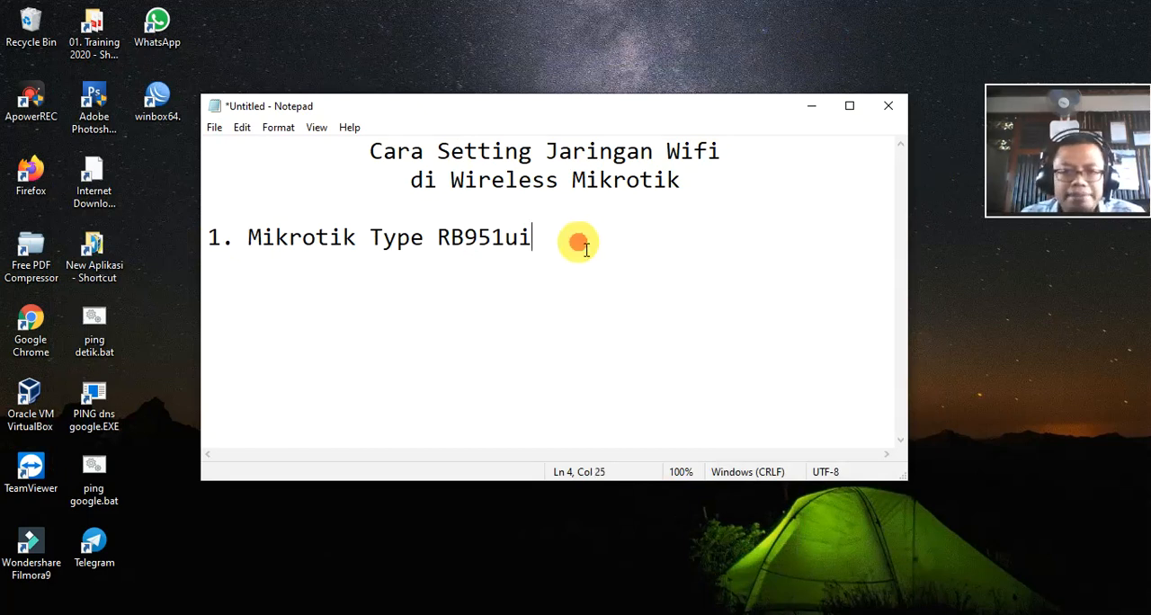
pyautogui.press('Return')
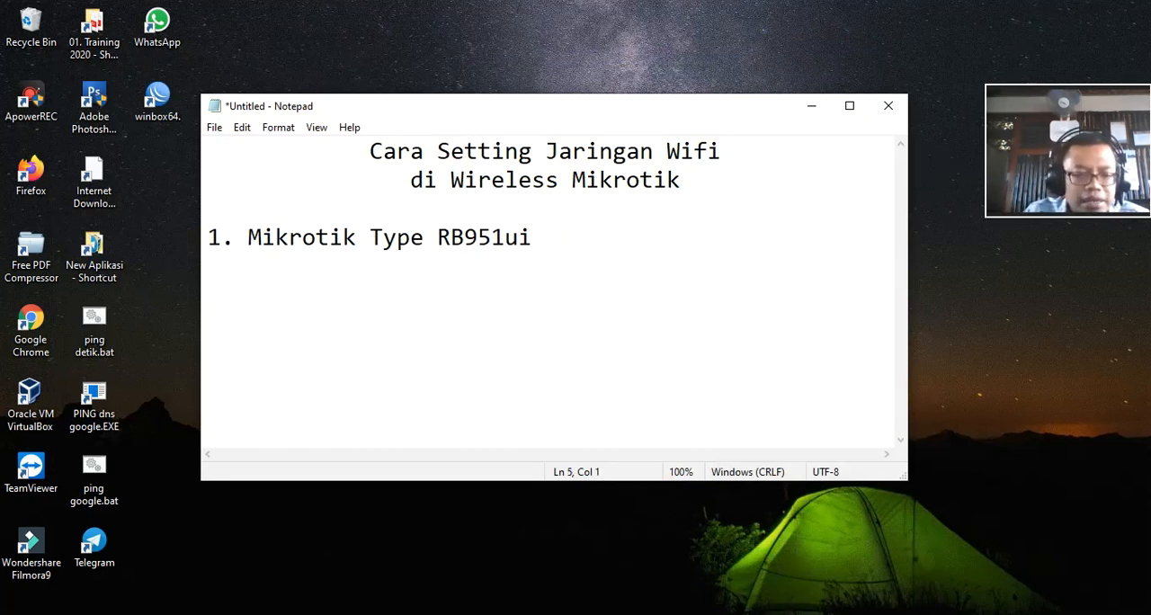
pyautogui.write('2. sett')
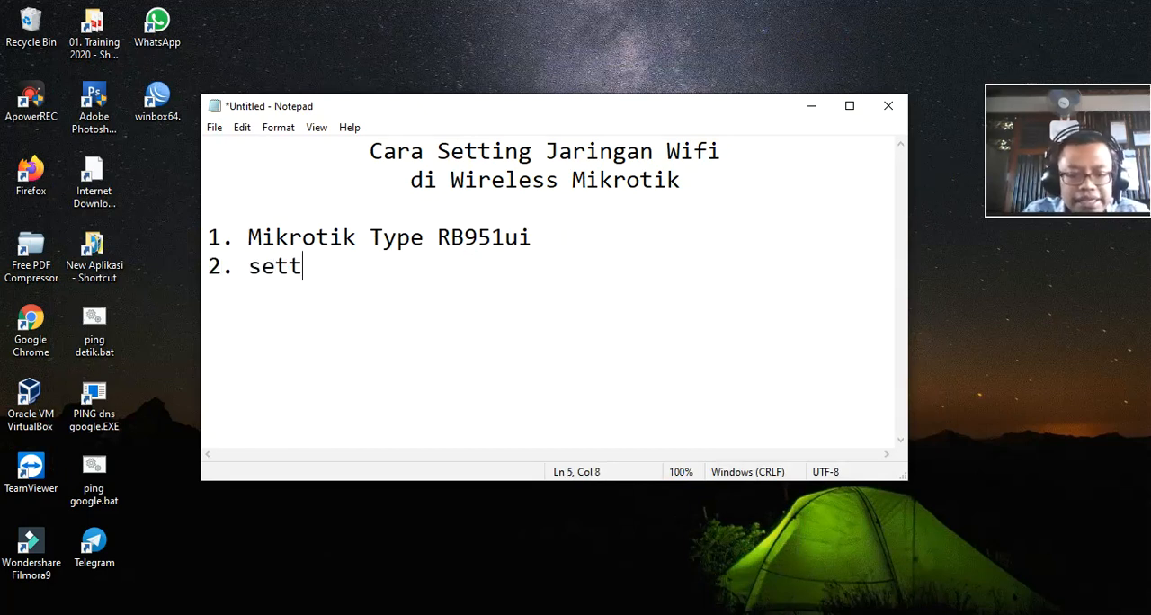
pyautogui.write('ing Wir')
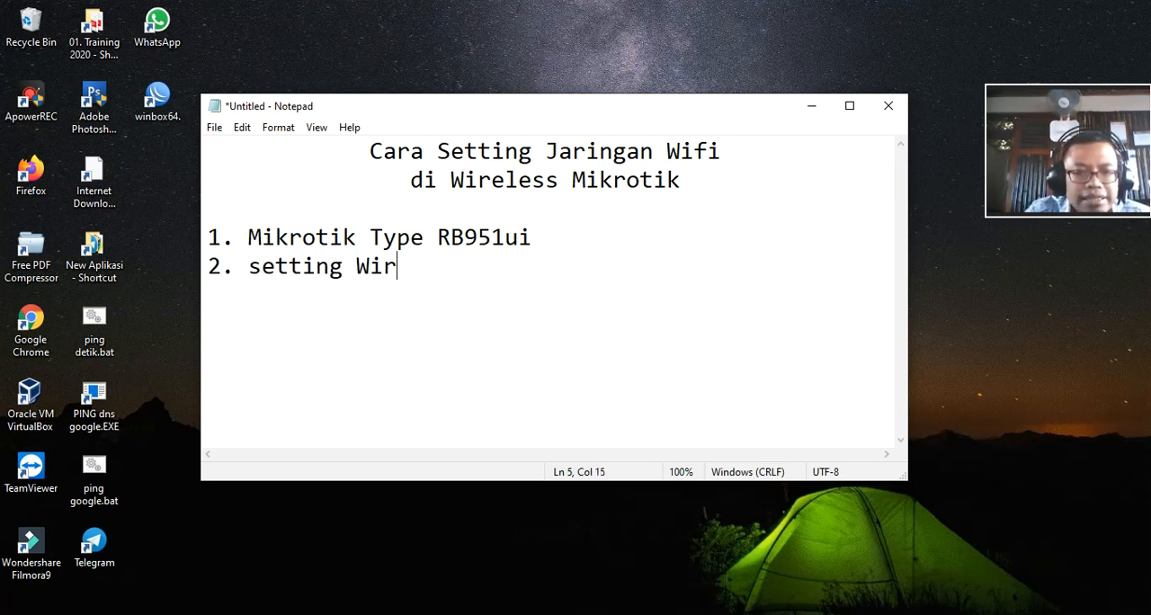
pyautogui.write('eless Mik')
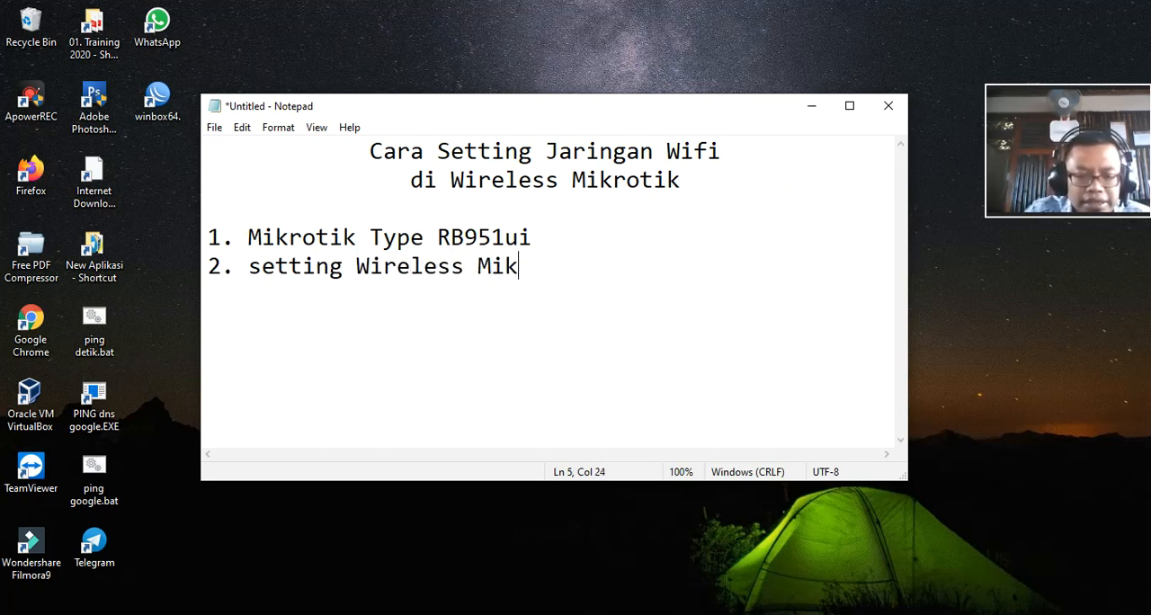
pyautogui.write('rotik')
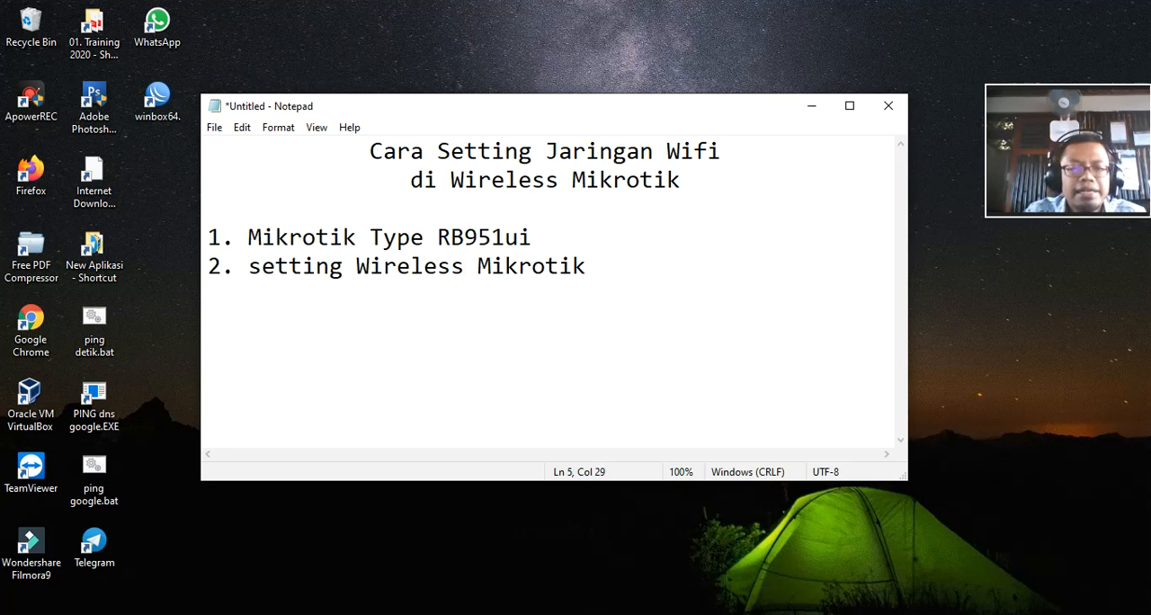
pyautogui.write(' Membua')
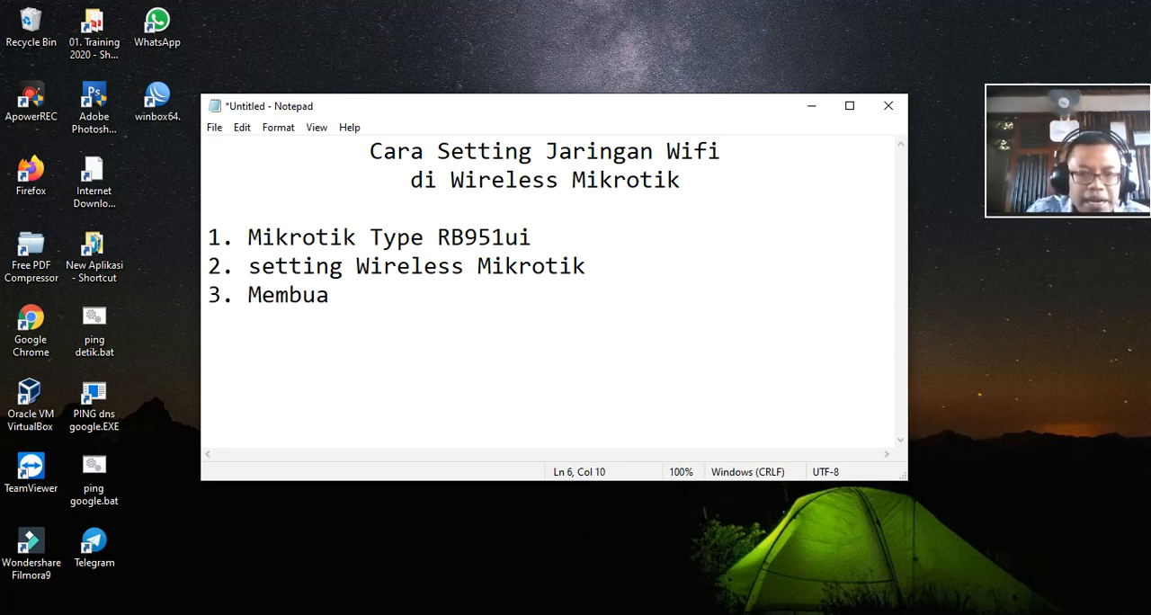
pyautogui.write('t IP Address ')
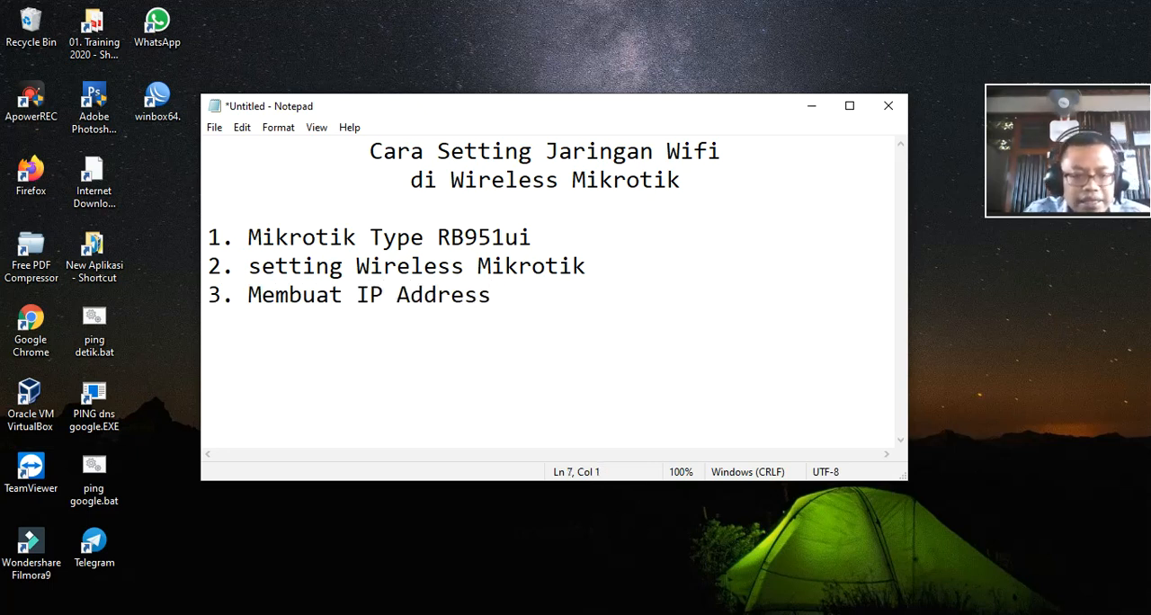
pyautogui.write('4. Mem')
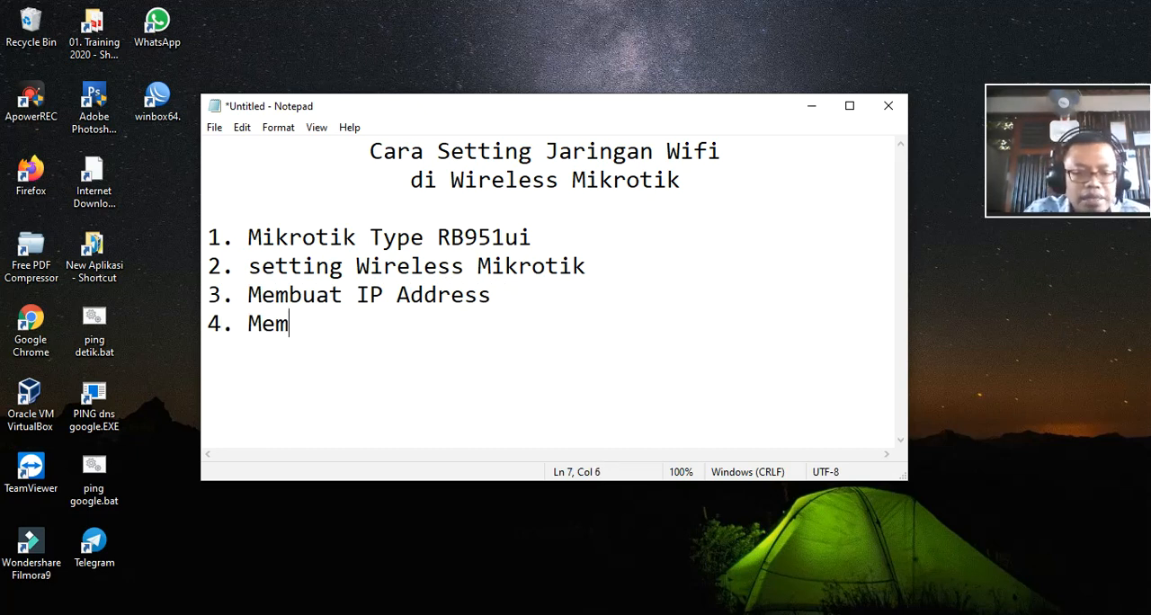
pyautogui.write('buat DHCP')
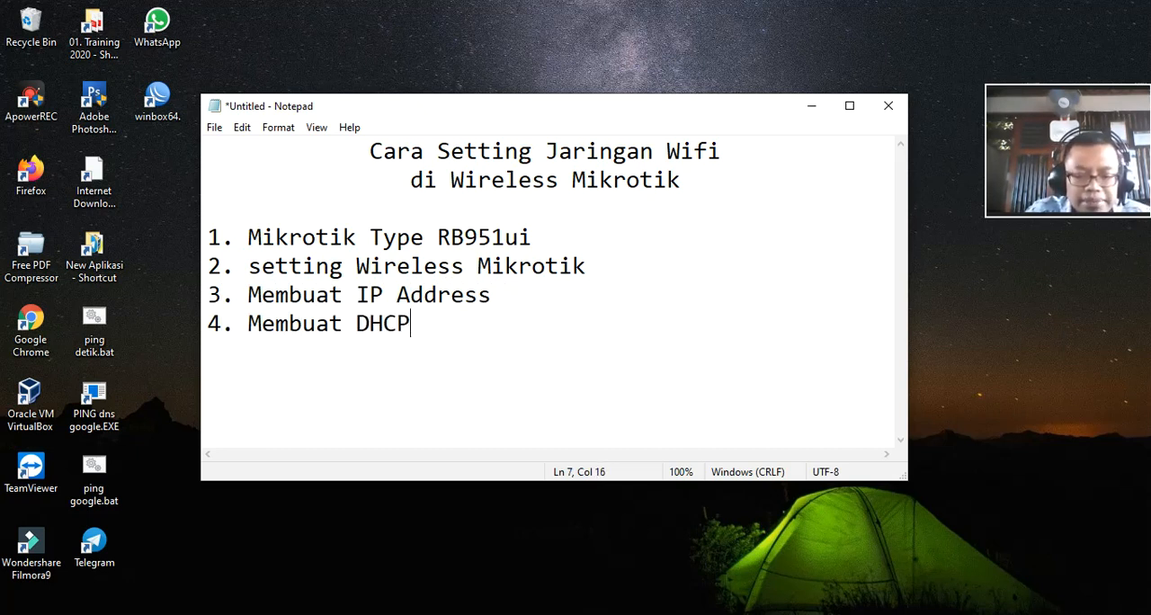
pyautogui.write(' Server')
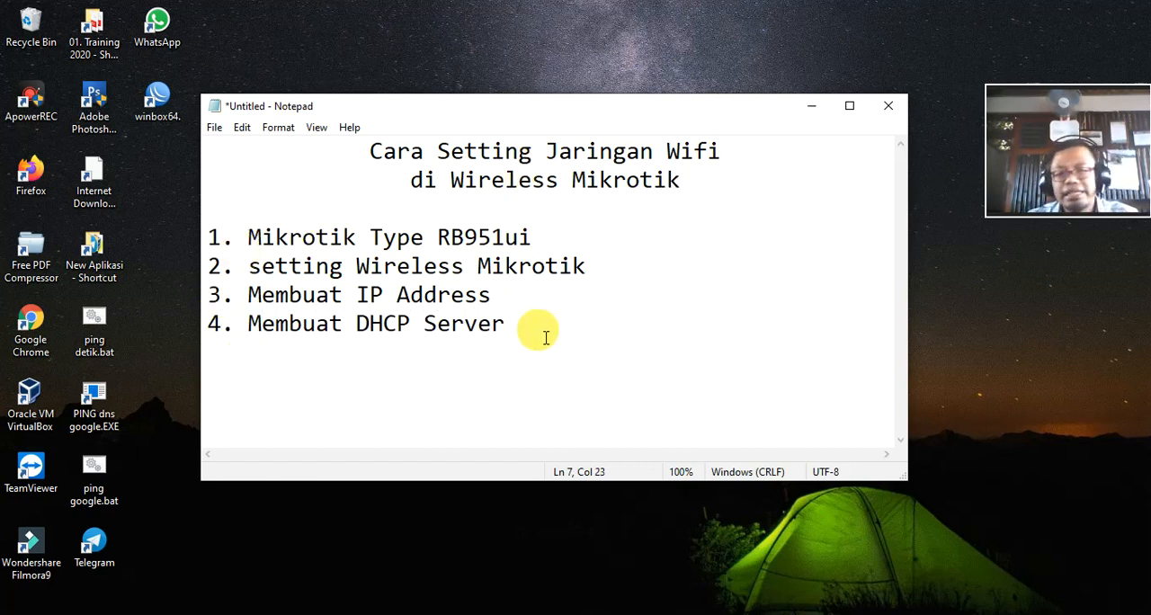
# Step: Insert the indented sub-items "- Mengaktifkan" and "- Setting Parameter Wifi" under item 2 of the list
pyautogui.click(624, 273)
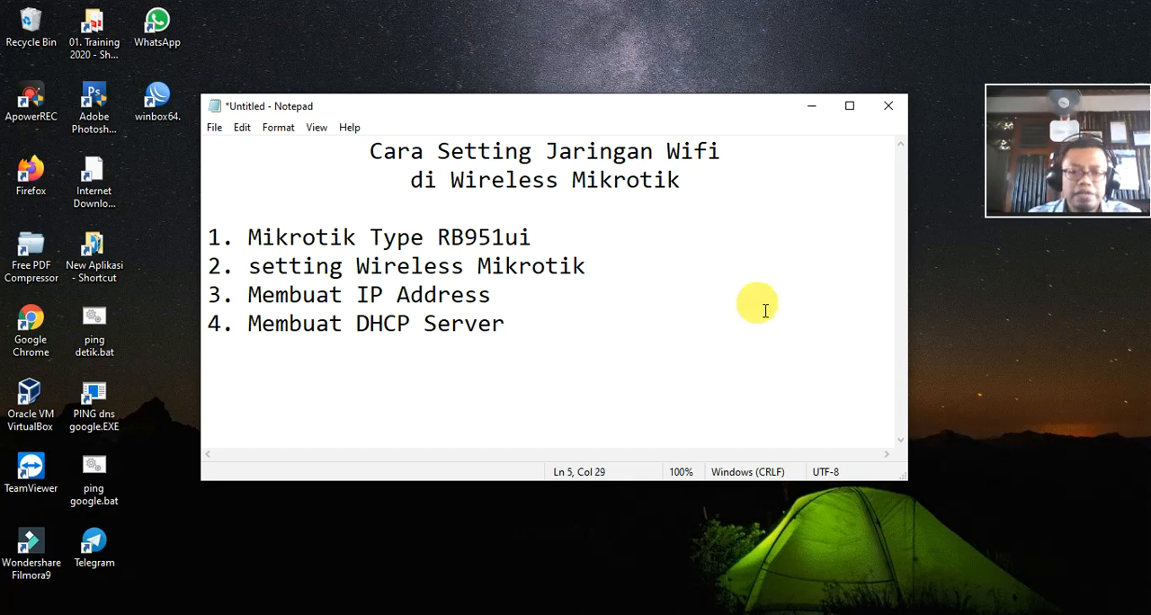
pyautogui.press('Return')
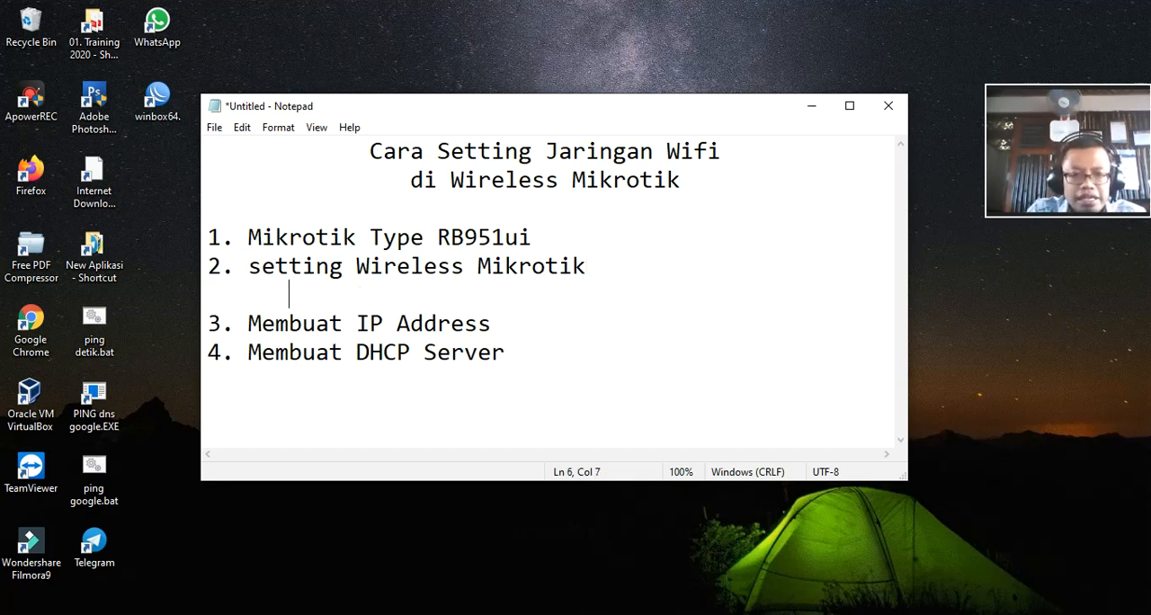
pyautogui.write('- ')
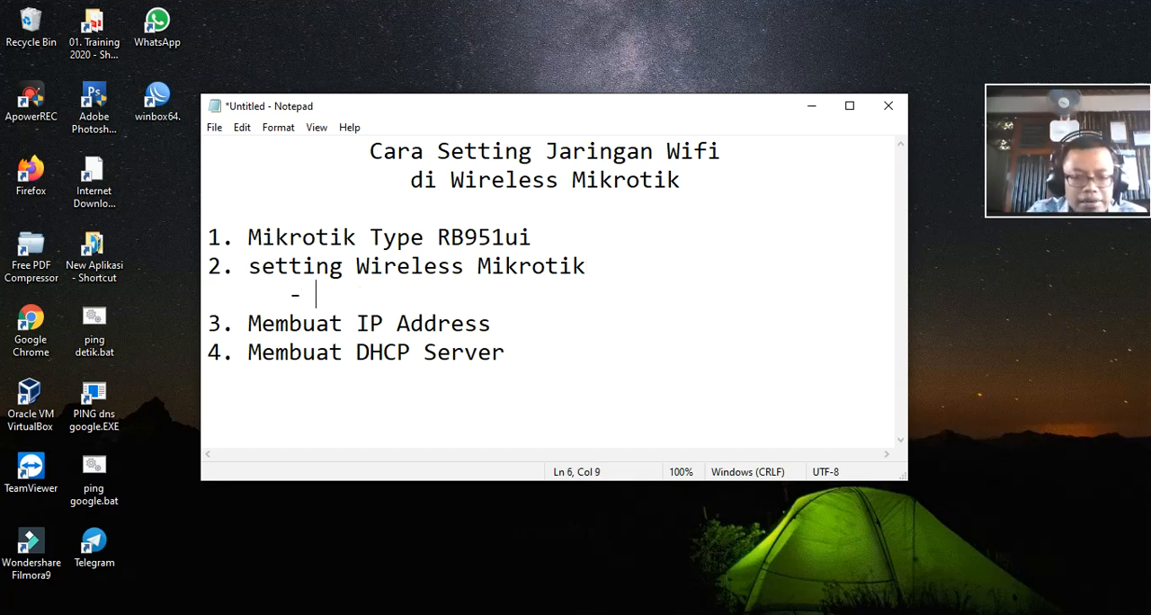
pyautogui.write('Mengaktif')
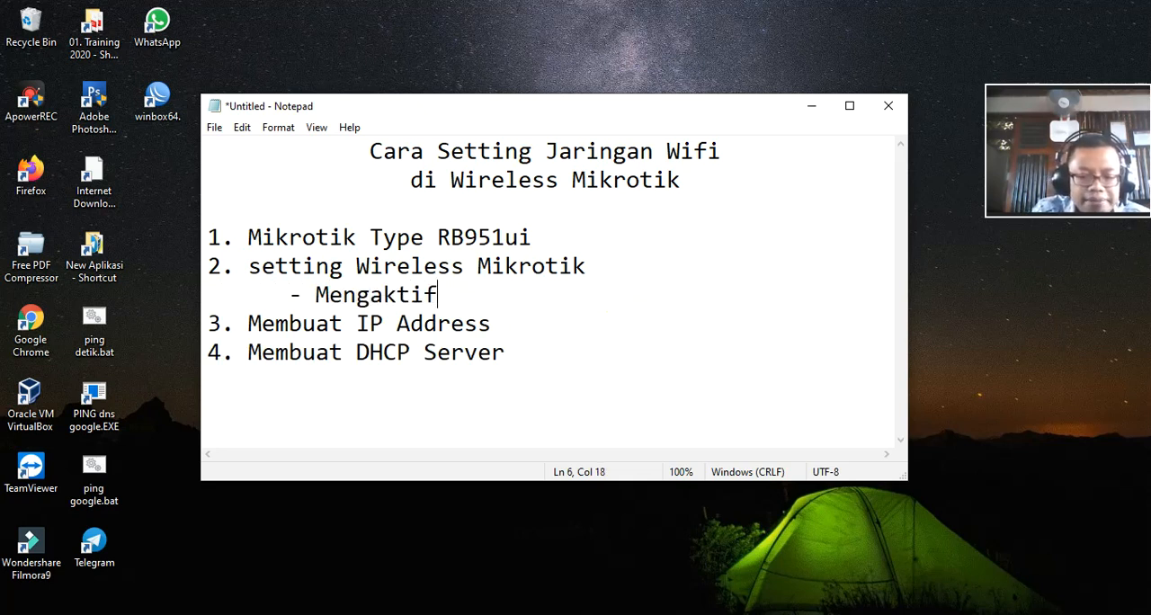
pyautogui.write('kan')
pyautogui.press('Return')
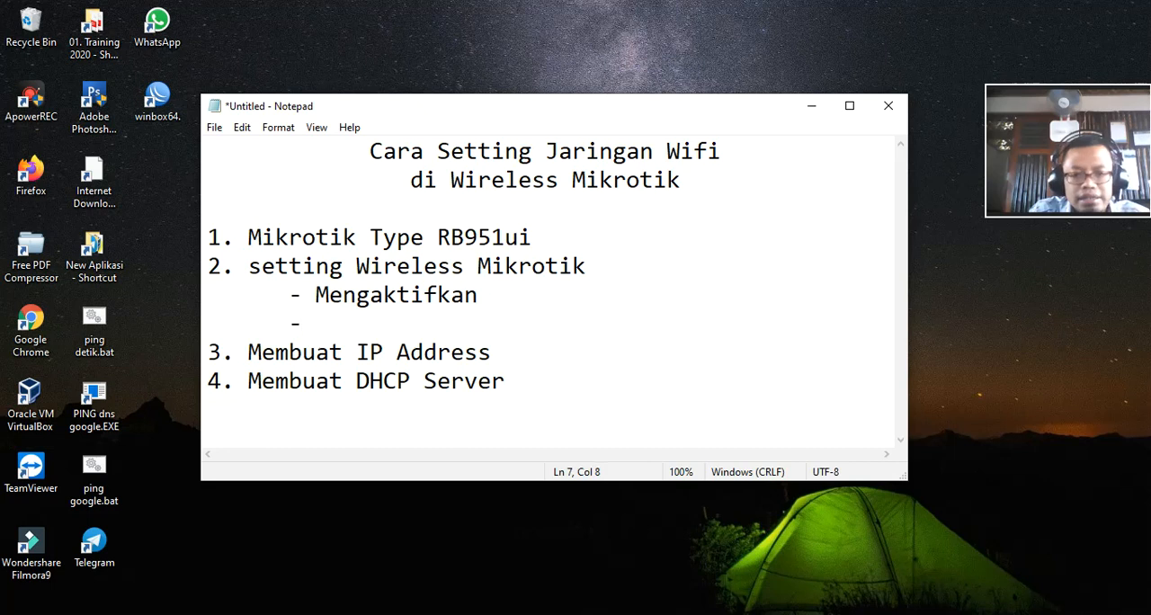
pyautogui.write('- Setting')
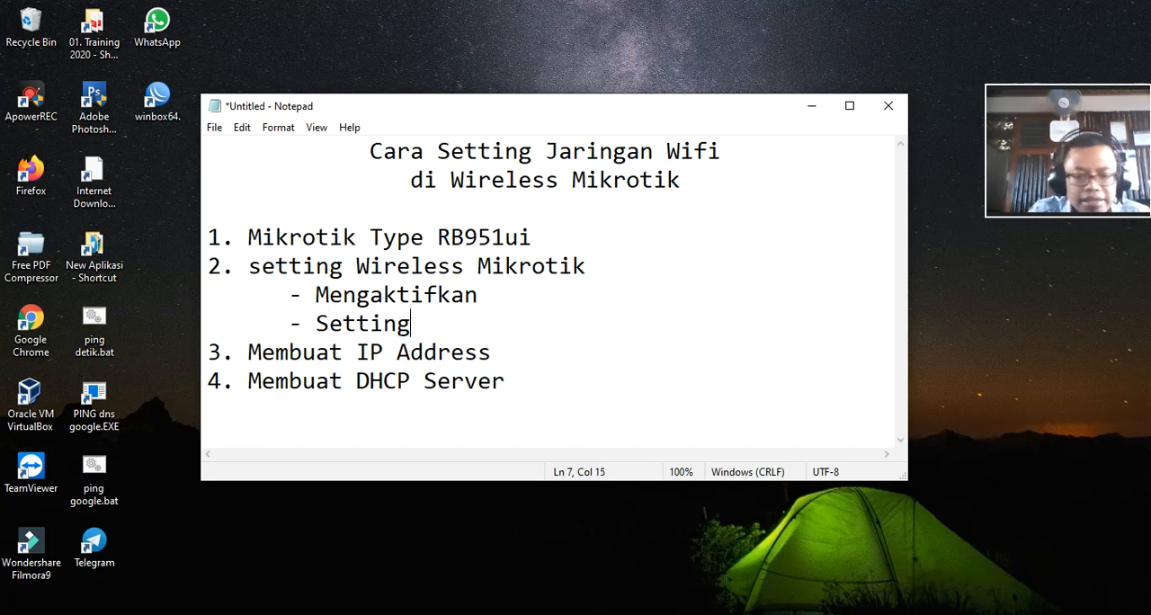
pyautogui.write(' Paramete')
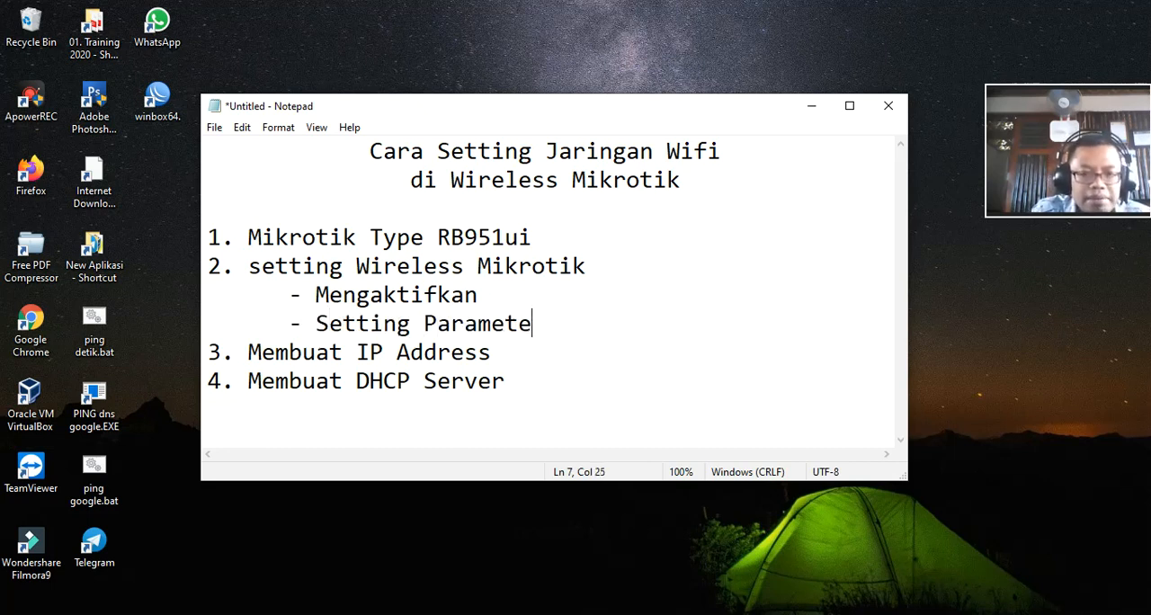
pyautogui.write('r Wifi')
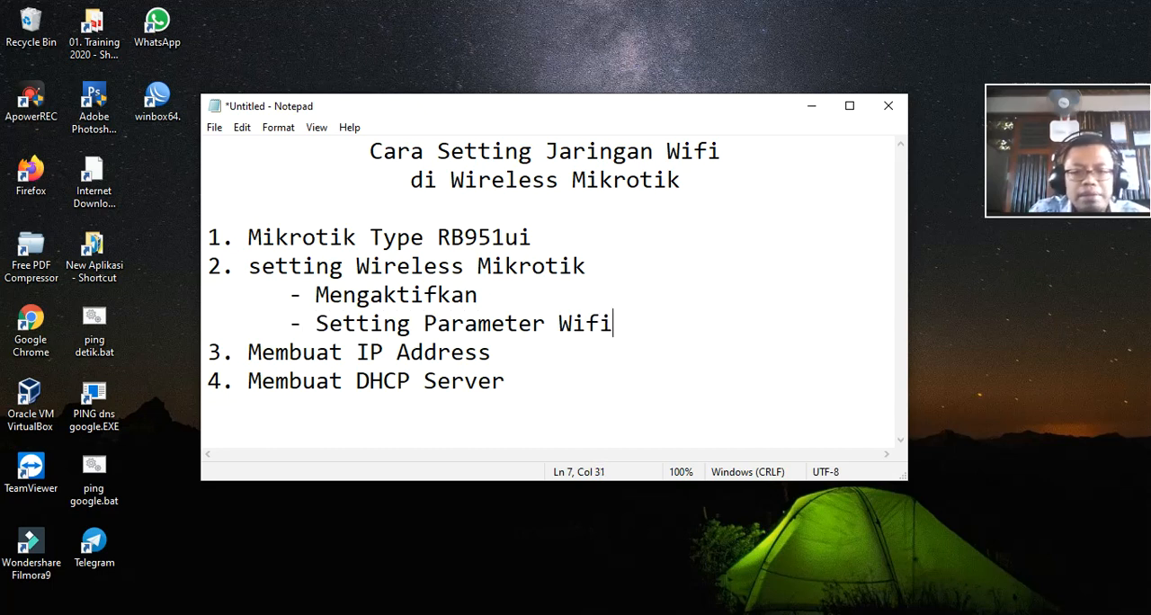
# Step: Add the sub-item "- Membuat Security Profile" below "- Setting Parameter Wifi" in the Notepad list and shift the Notepad window slightly
pyautogui.press('Return')
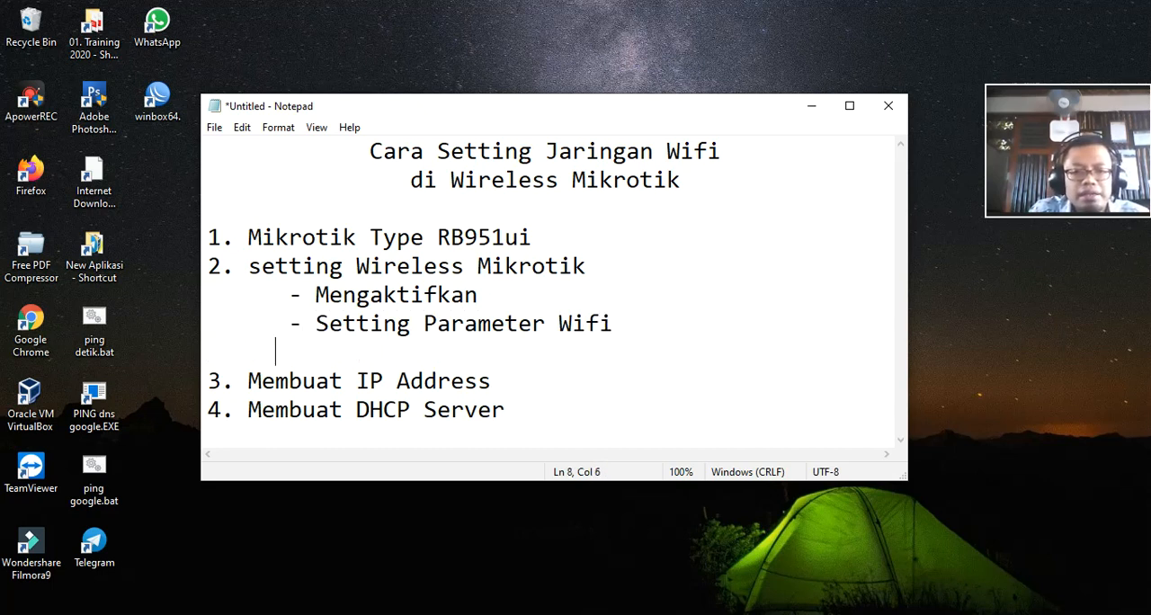
pyautogui.write('- Mem')
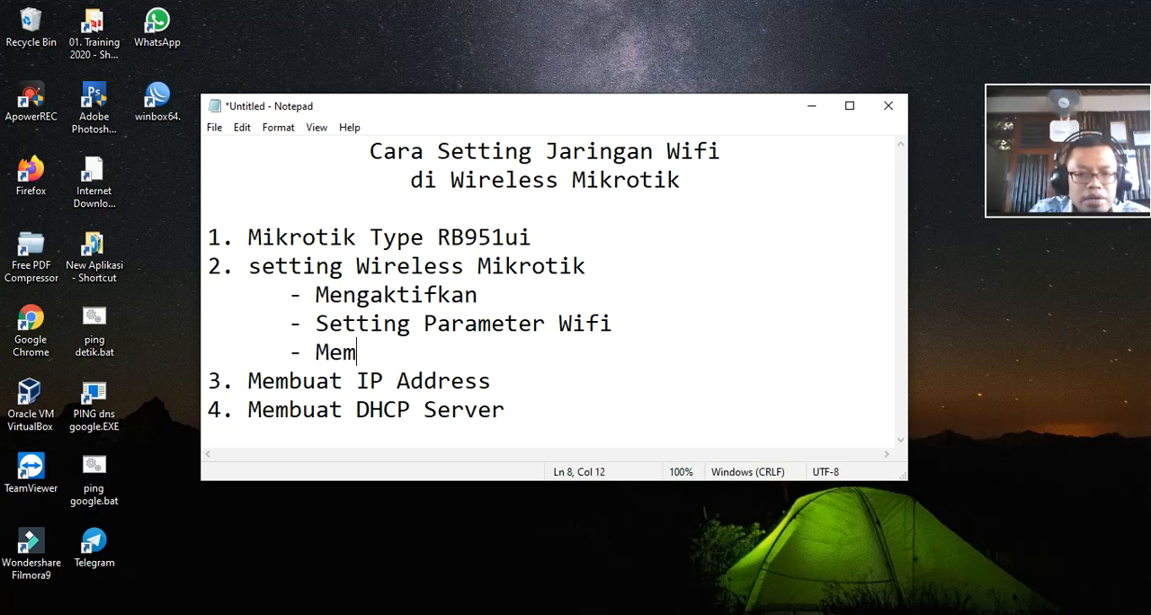
pyautogui.write('buat Sec')
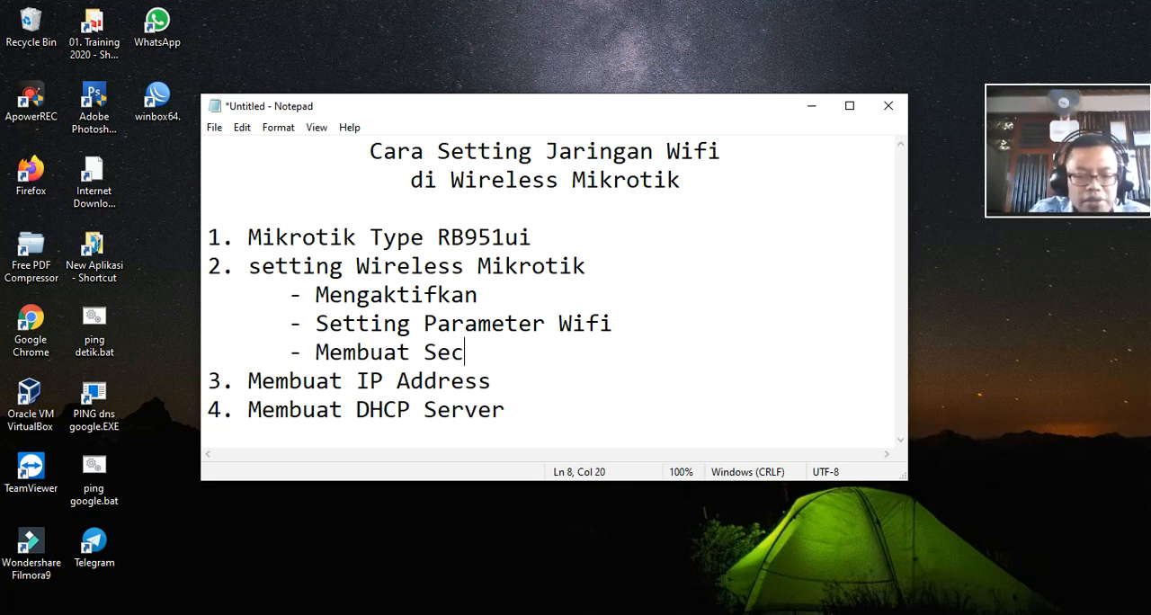
pyautogui.write('urity P')
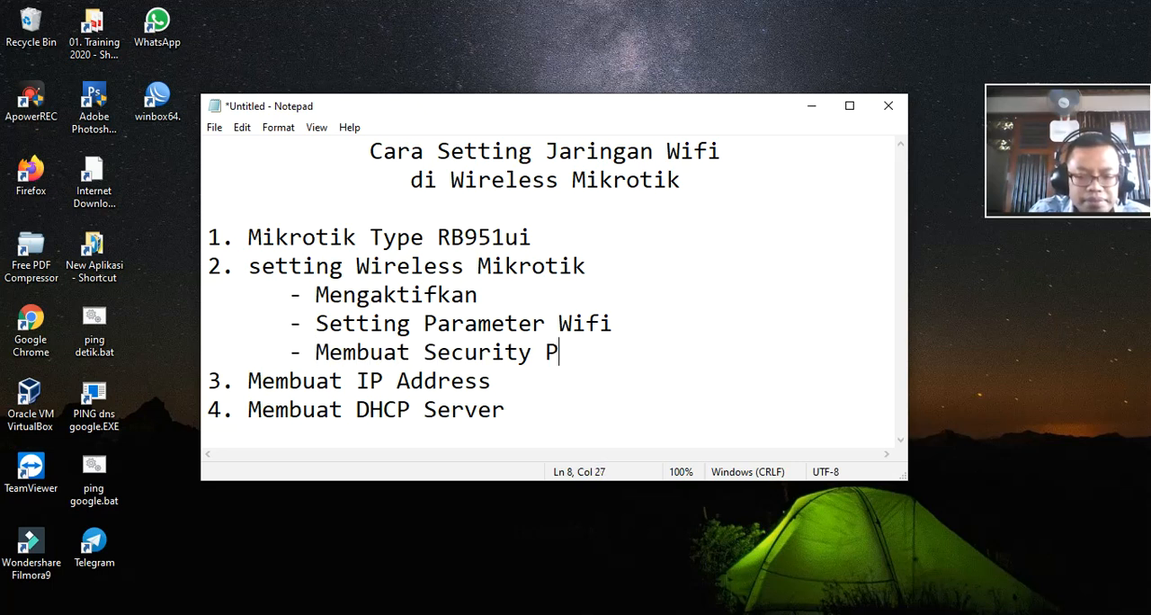
pyautogui.write('rofile')
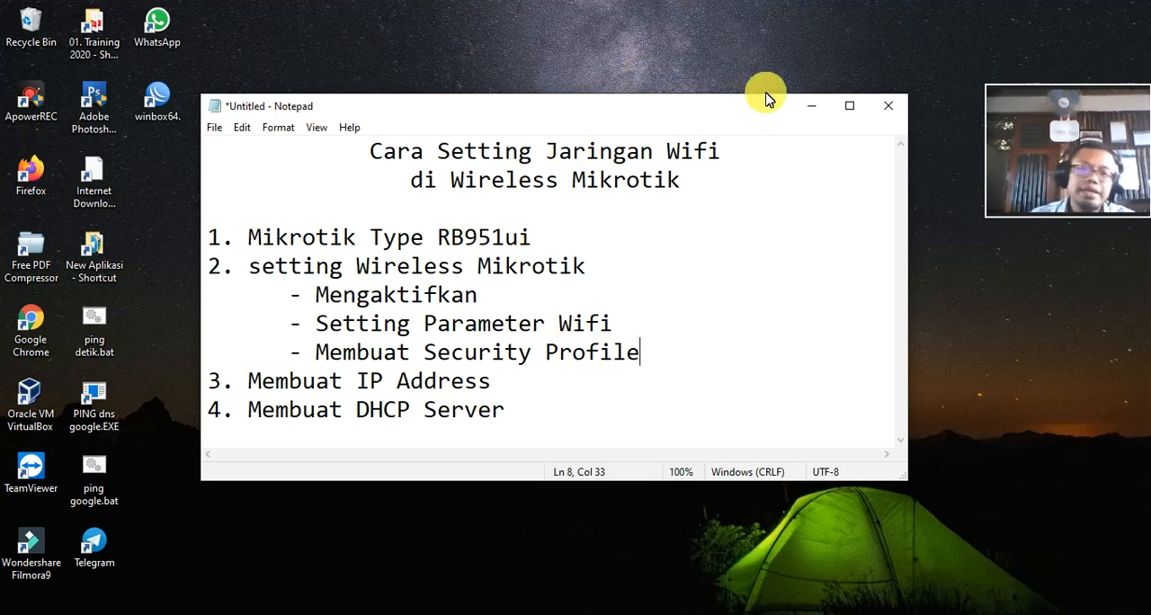
pyautogui.moveTo(694, 118); pyautogui.dragTo(729, 147)
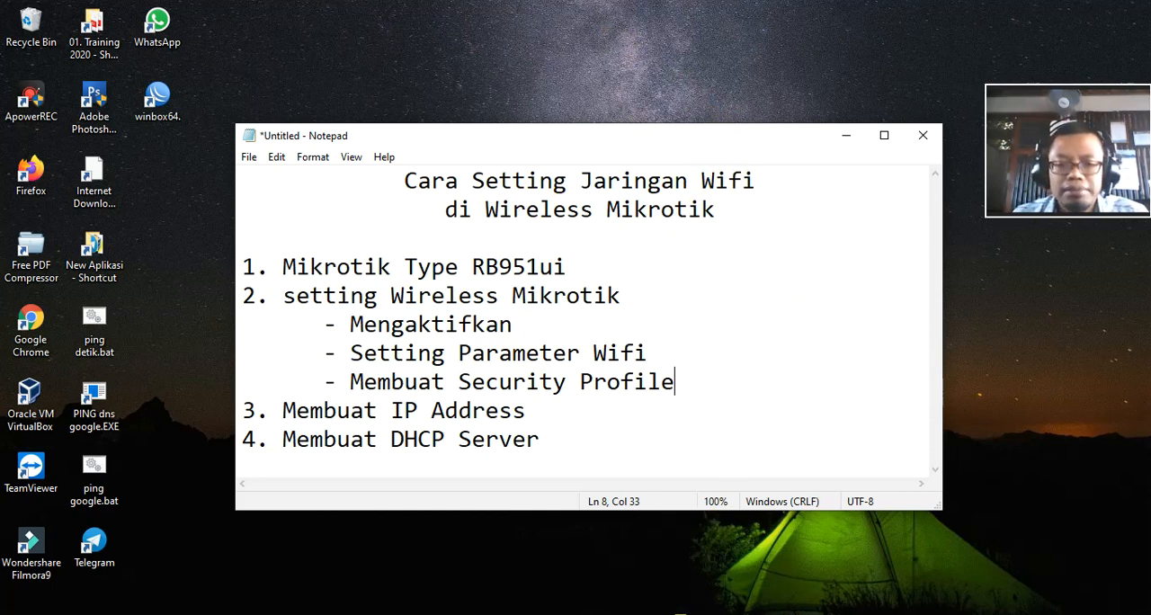
# Step: Switch to WinBox and examine the client connected to wlan1 in the wireless registration table, widening the Rx Rate column
pyautogui.click(680, 614)
pyautogui.click(404, 132)
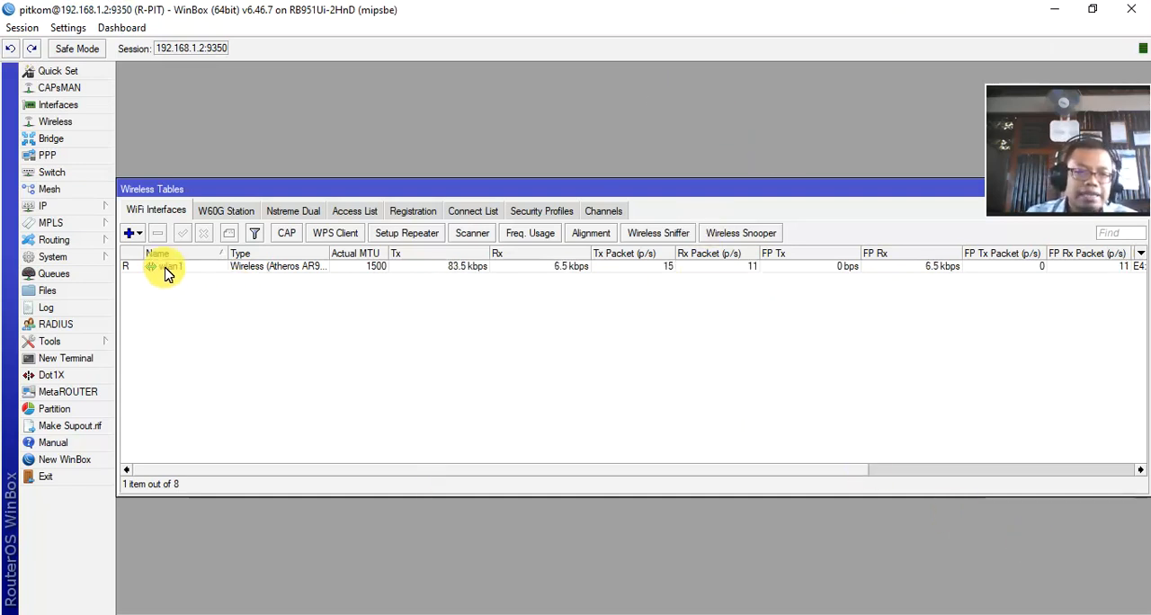
pyautogui.click(165, 270)
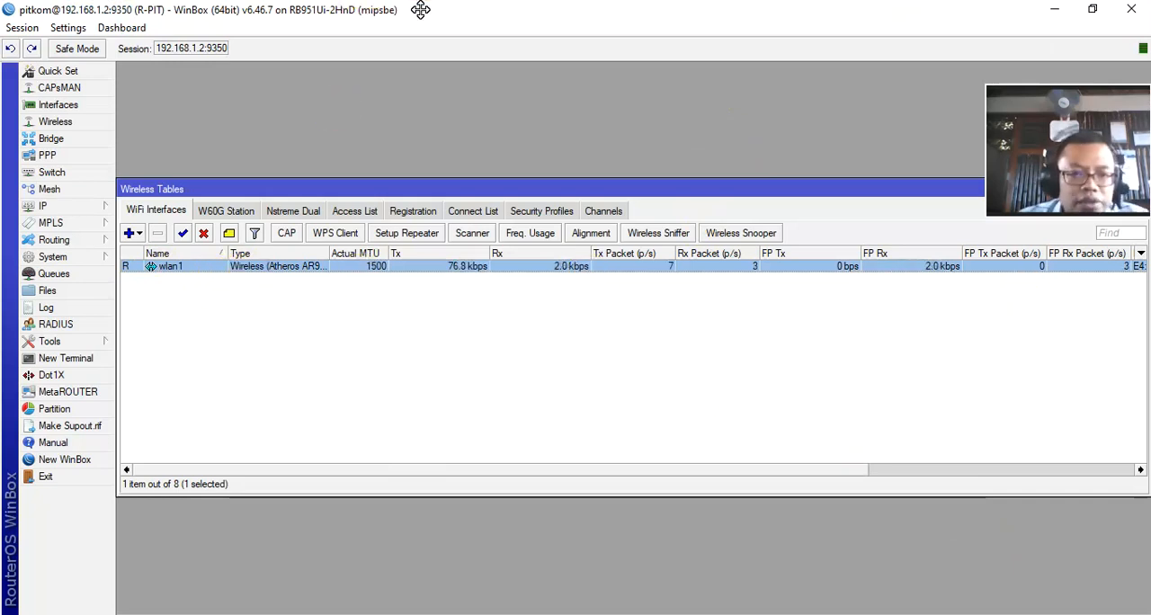
pyautogui.click(409, 212)
pyautogui.moveTo(352, 190); pyautogui.dragTo(364, 103)
pyautogui.click(359, 176)
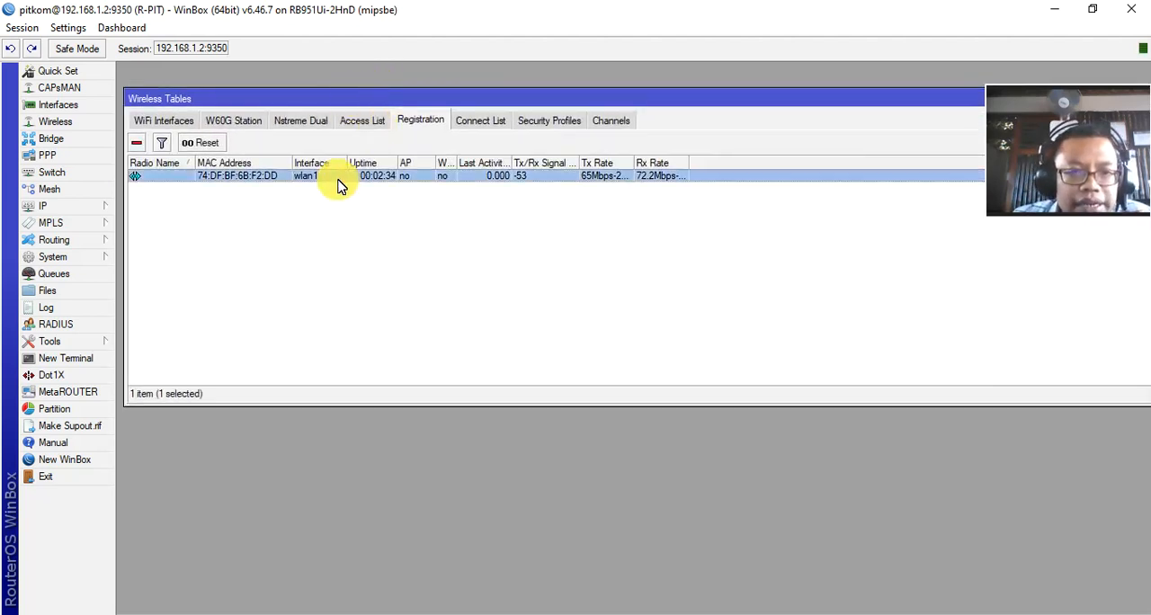
pyautogui.moveTo(693, 162); pyautogui.dragTo(823, 163)
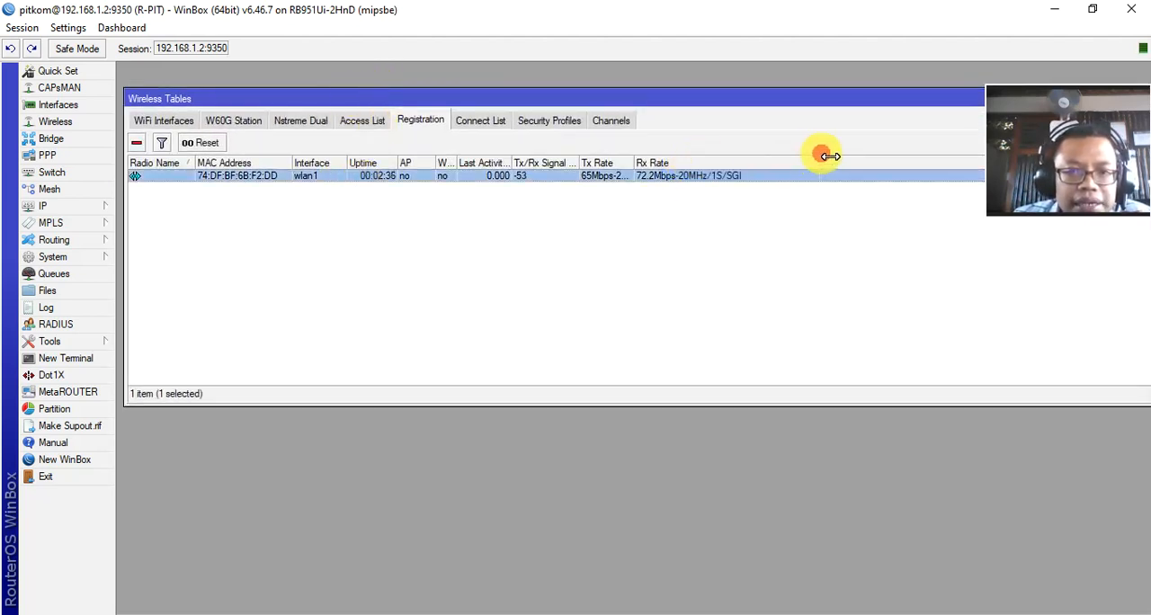